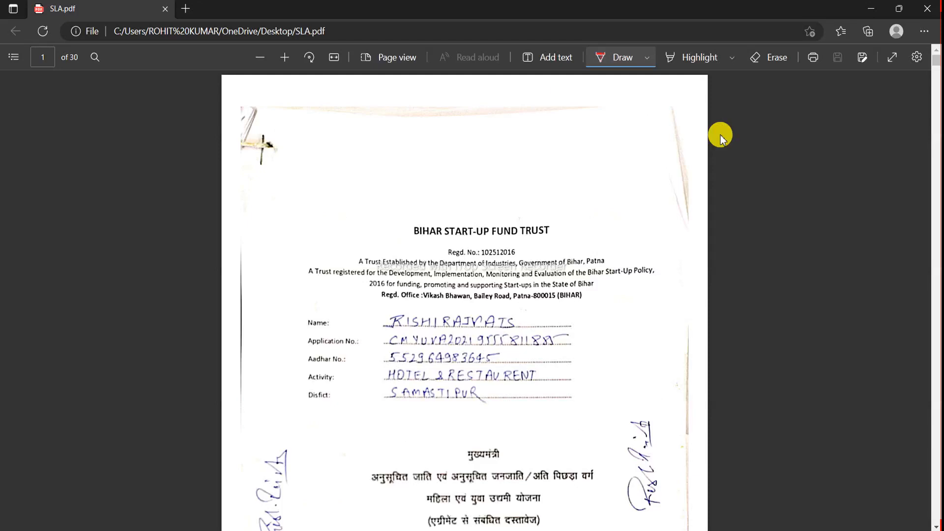
Look through the first three pages of the loan agreement, from the cover page to the Demand Promissory Note.
scroll(754, 173, down, 10)
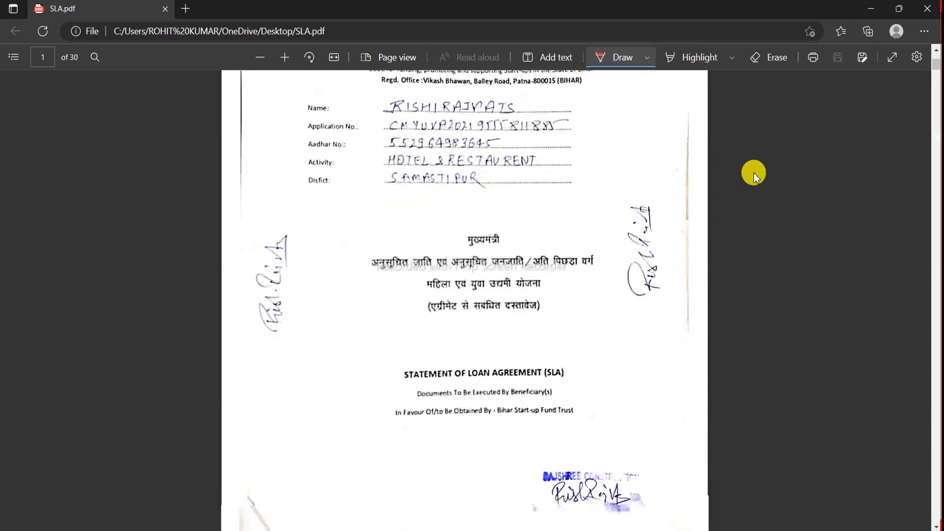
scroll(754, 173, down, 6)
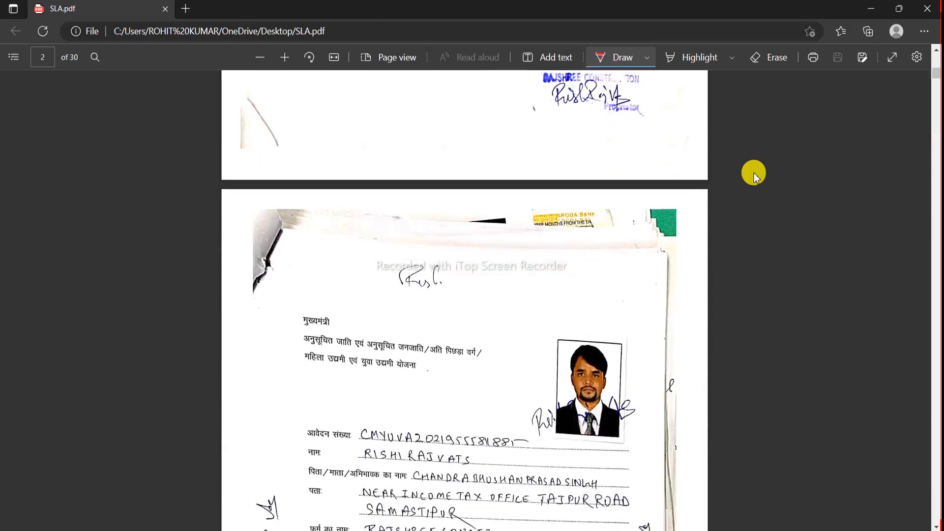
scroll(755, 173, up, 15)
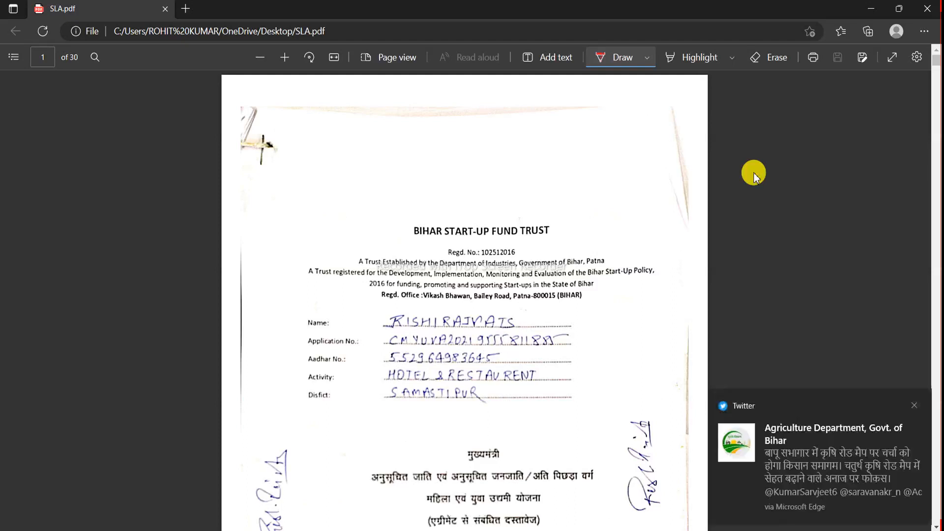
click(914, 405)
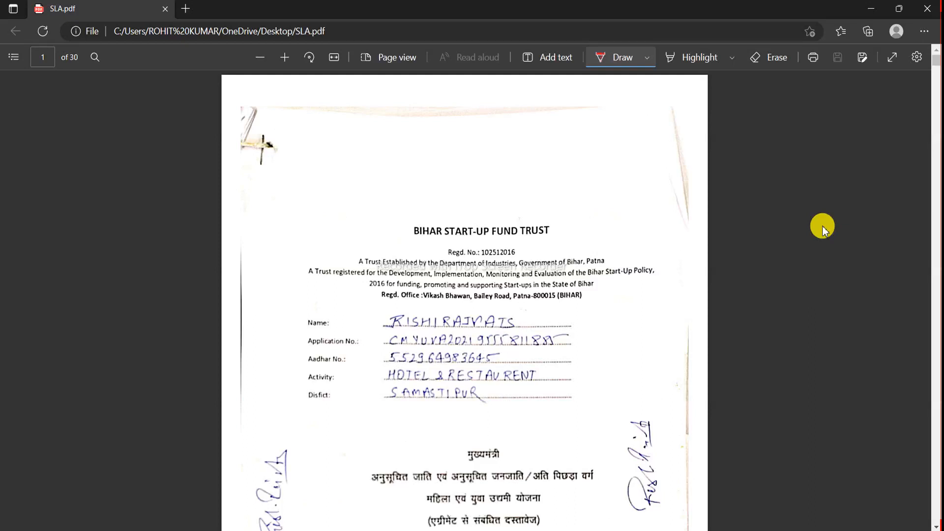
scroll(807, 213, down, 5)
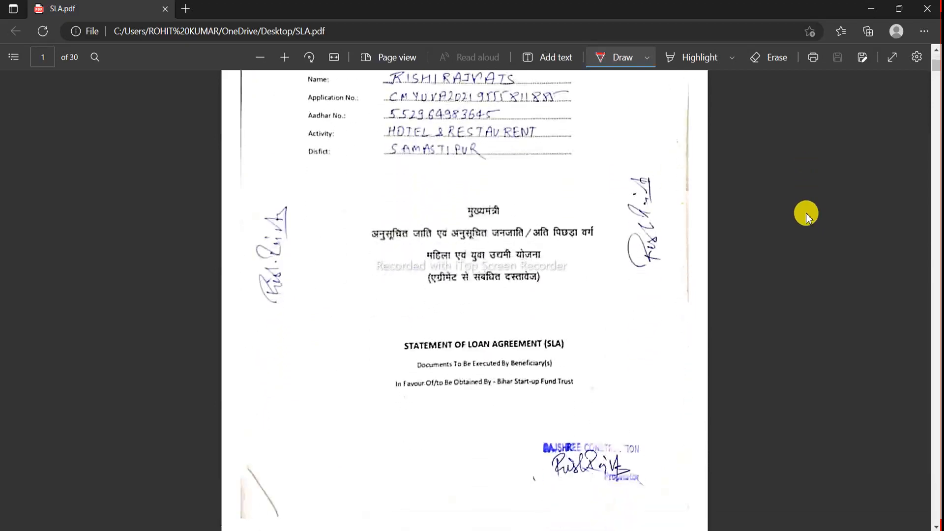
scroll(807, 213, down, 12)
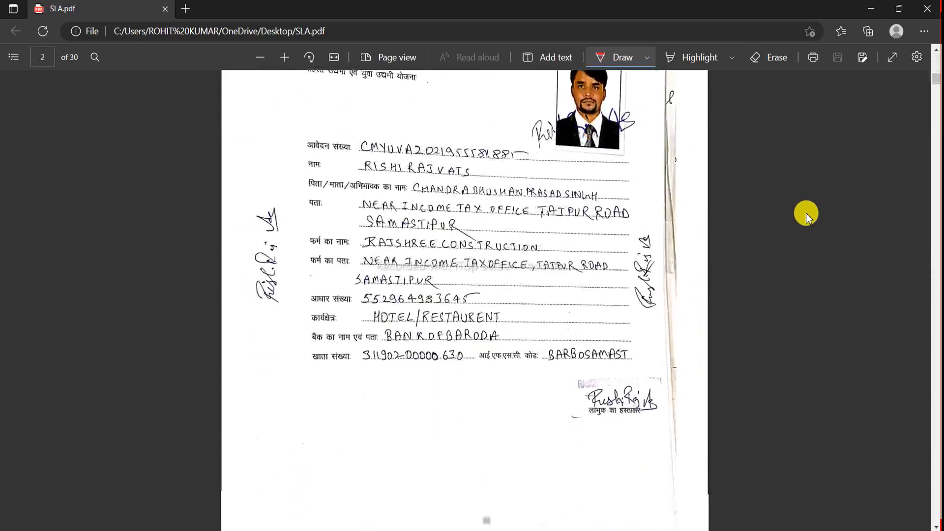
scroll(807, 213, down, 12)
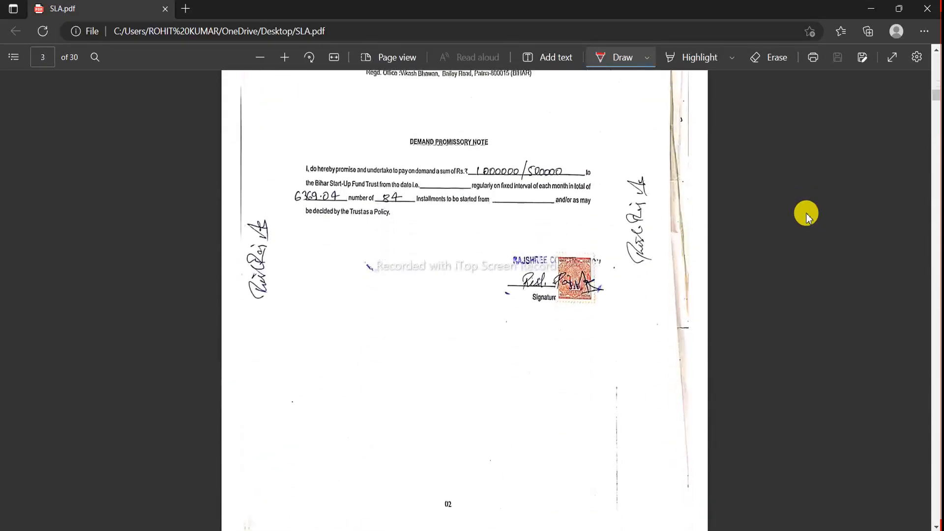
scroll(808, 213, up, 20)
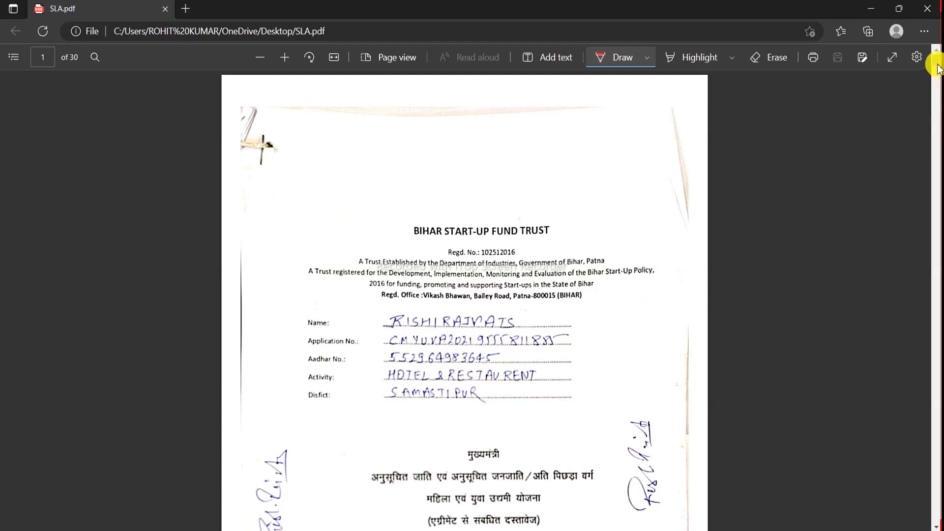
Draw short red lines after the Name and Application No. labels on the cover page, leading to their handwritten entries.
scroll(937, 67, down, 4)
scroll(937, 68, up, 2)
scroll(937, 69, down, 1)
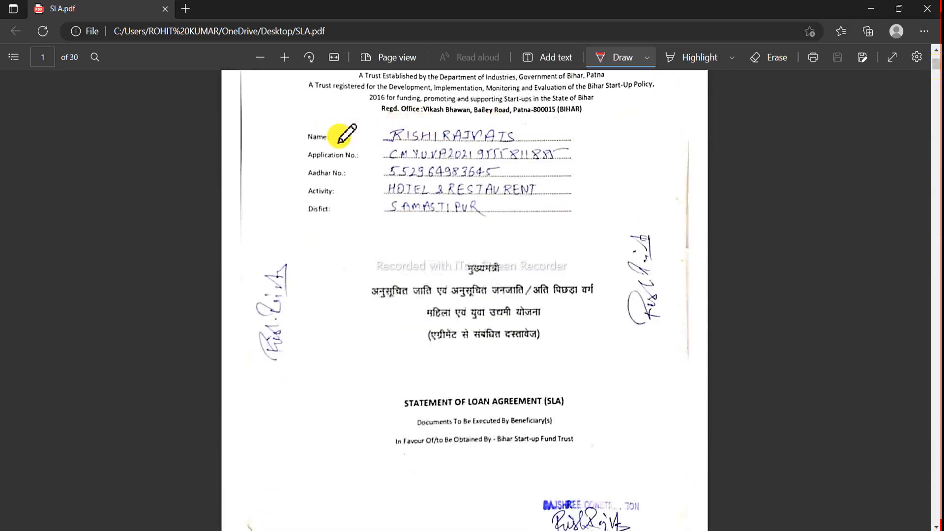
drag(338, 138, 390, 137)
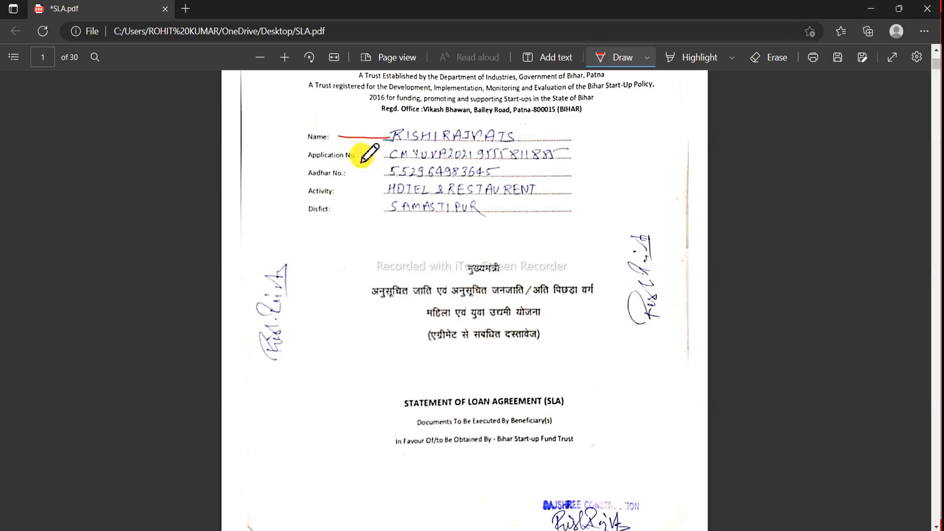
drag(362, 155, 388, 155)
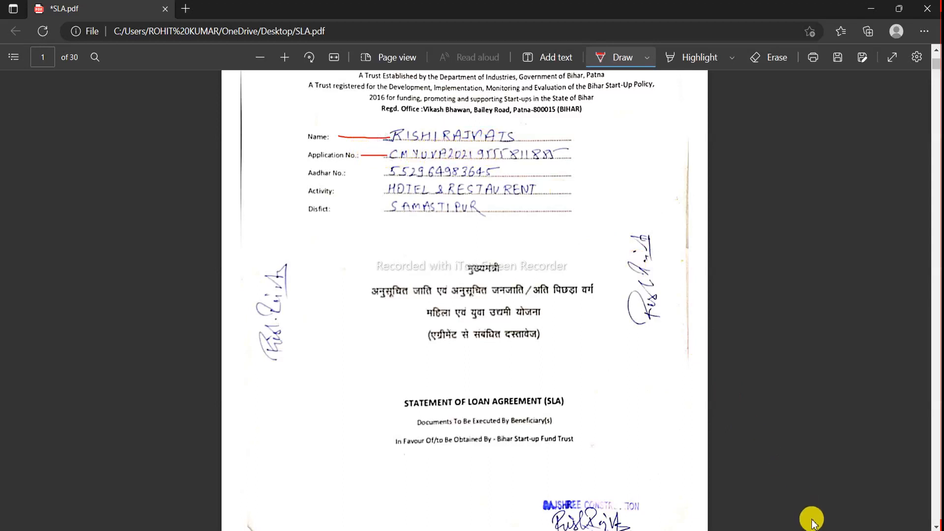
Highlight in yellow part of the application number and the whole Aadhar number on the cover page, plus a freehand mark near the page's right edge.
click(699, 58)
drag(665, 140, 693, 164)
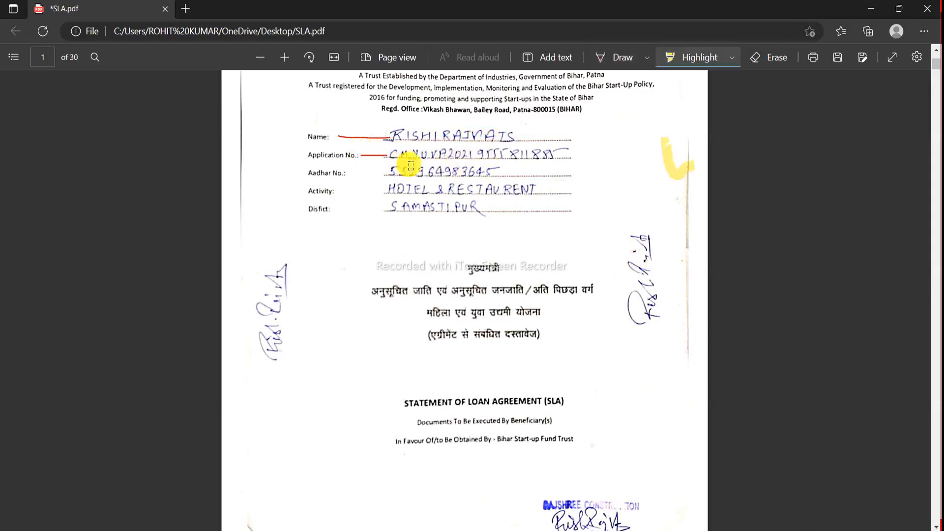
drag(443, 156, 495, 158)
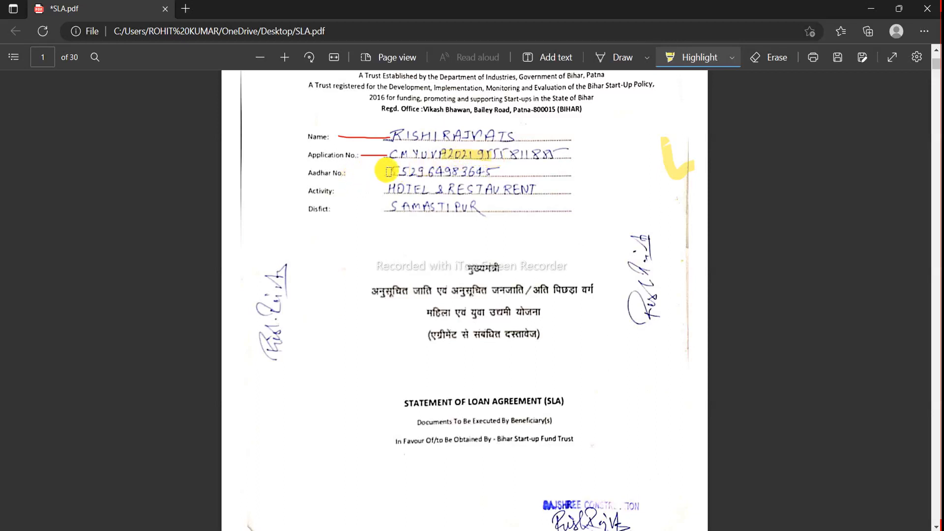
drag(401, 175, 495, 175)
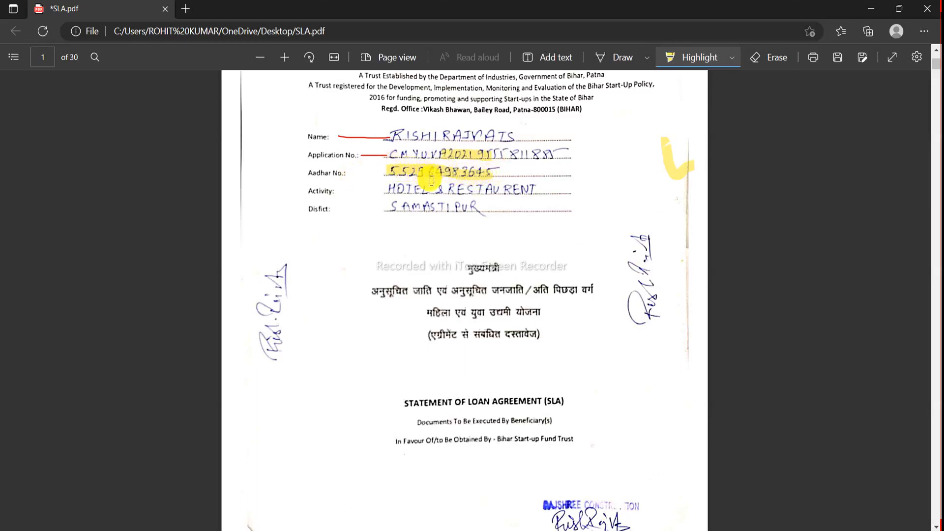
Highlight the handwritten Activity and District entries on the cover page in yellow, starting right after their labels.
drag(344, 194, 389, 191)
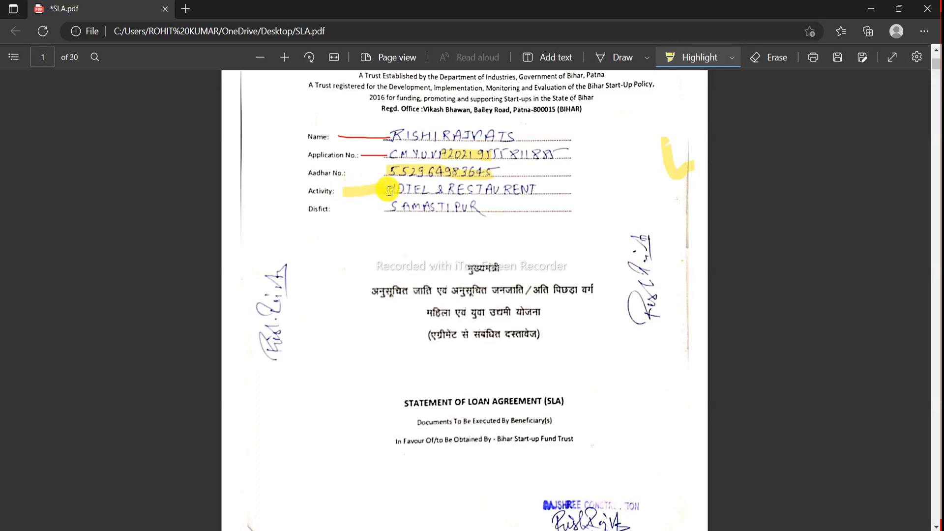
drag(390, 191, 505, 192)
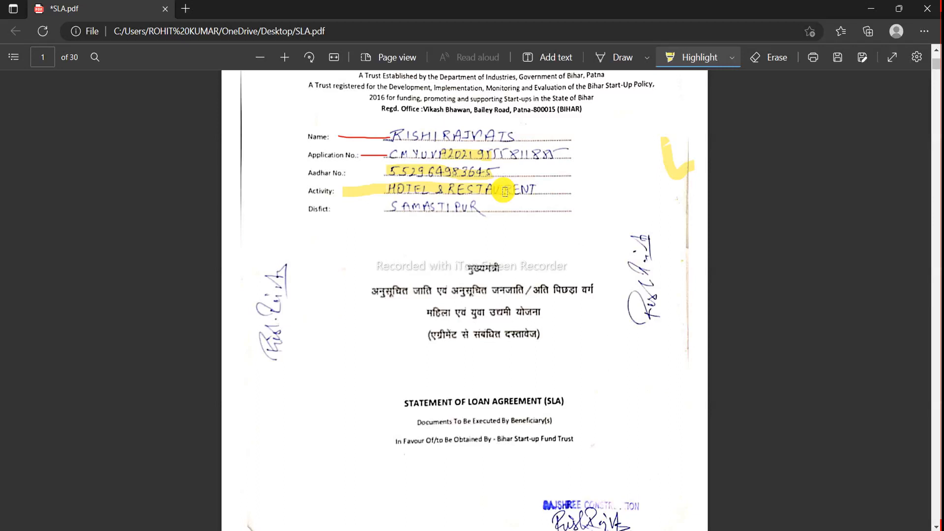
drag(505, 192, 538, 190)
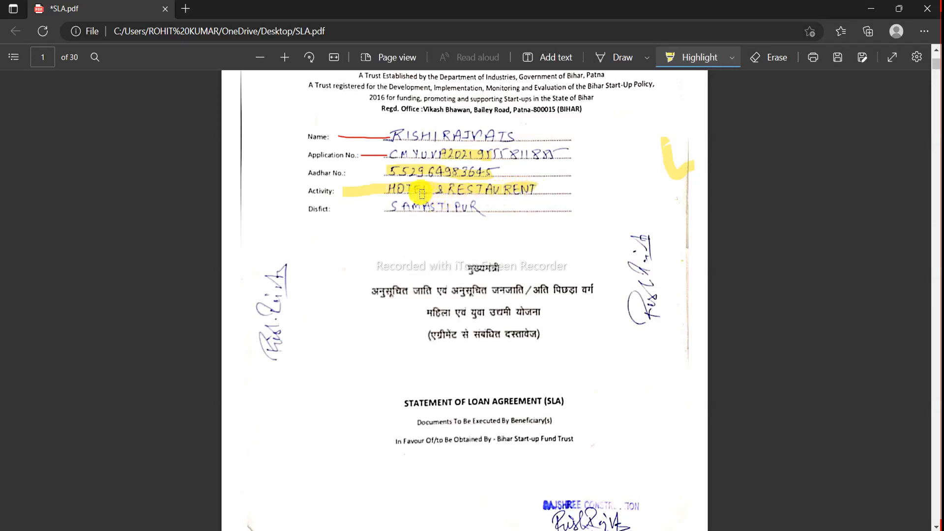
drag(334, 210, 485, 213)
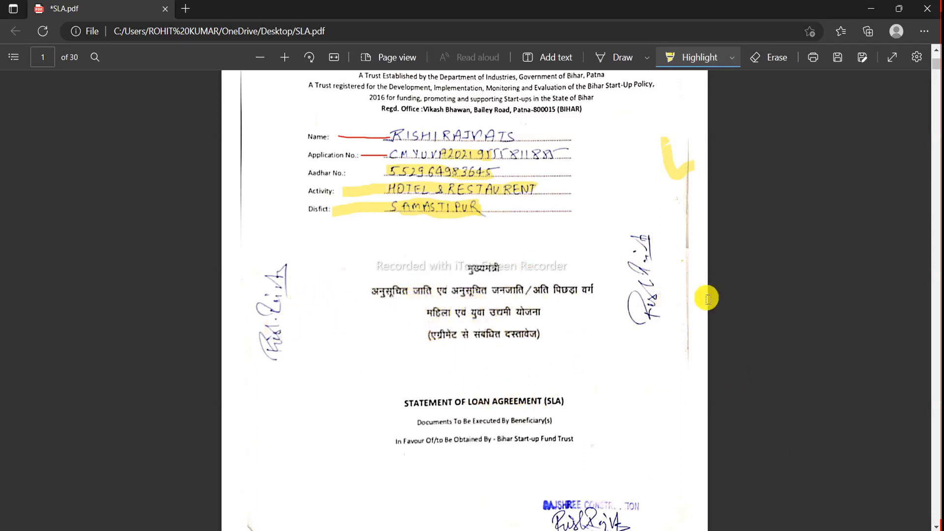
Highlight the application number, the applicant's name and the first part of the parent's name on page 2 in yellow.
scroll(853, 168, down, 1)
scroll(851, 165, down, 5)
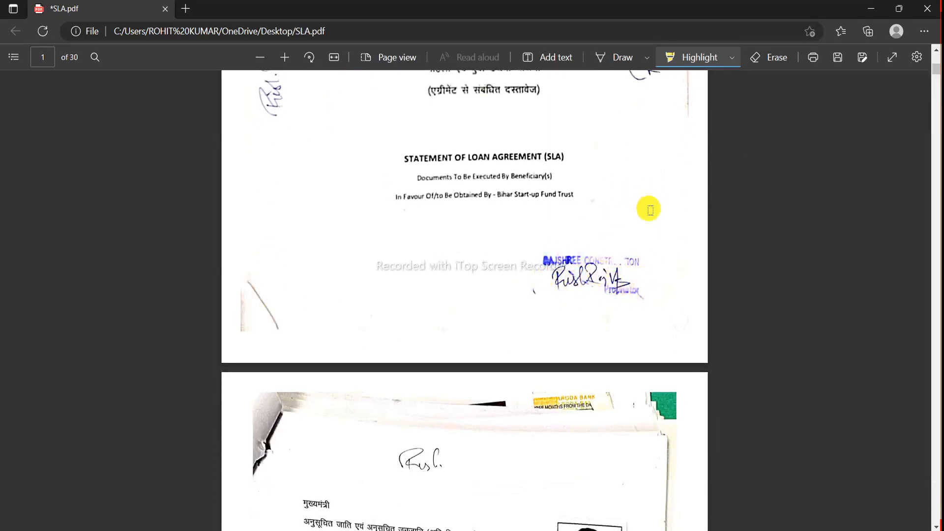
scroll(651, 210, down, 7)
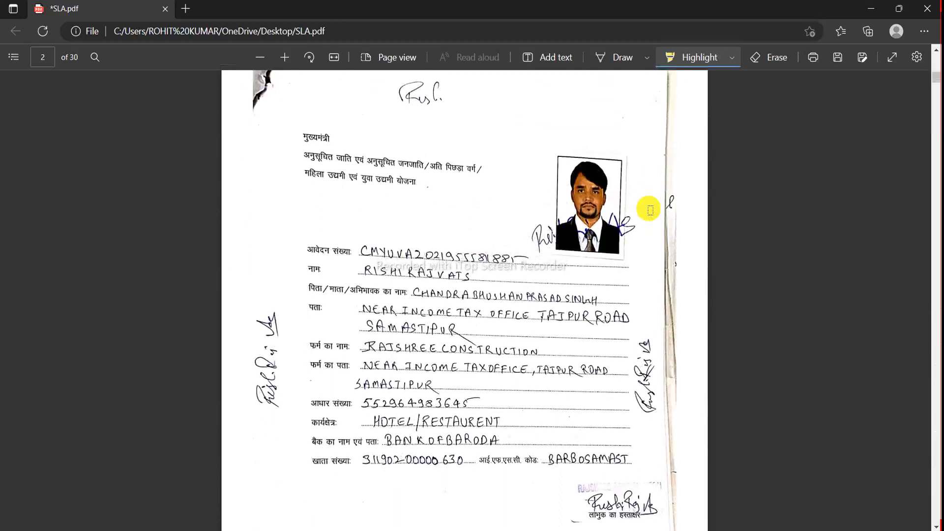
scroll(650, 210, down, 1)
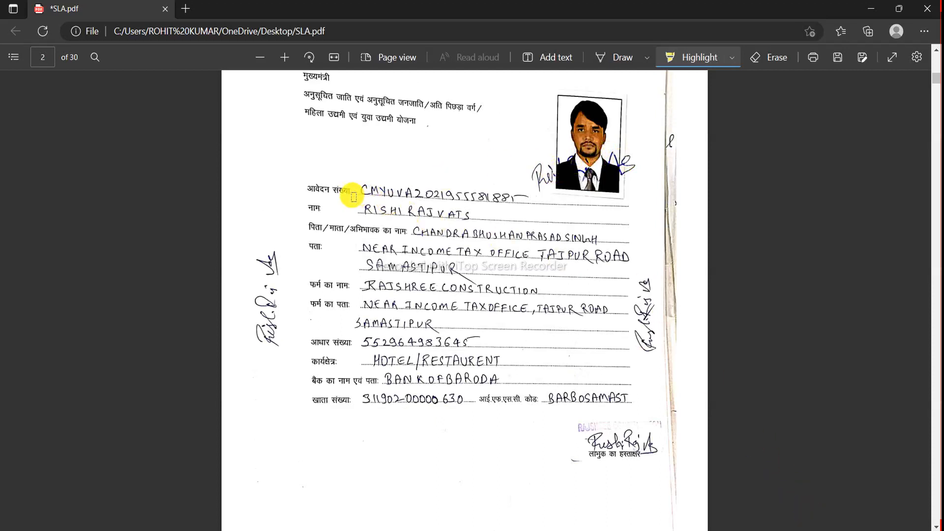
mouse_move(354, 192)
mouse_down()
mouse_move(415, 188)
mouse_move(492, 207)
mouse_move(536, 201)
mouse_move(423, 198)
mouse_up()
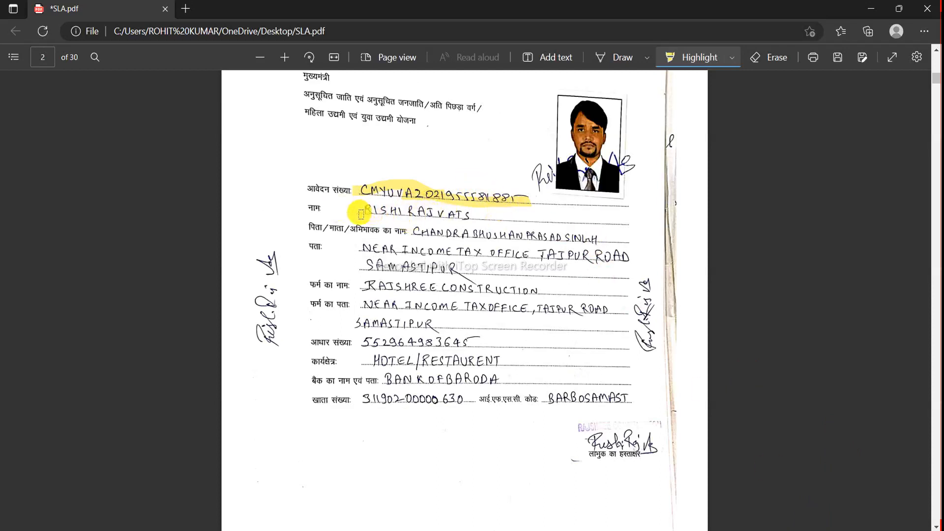
drag(352, 210, 471, 215)
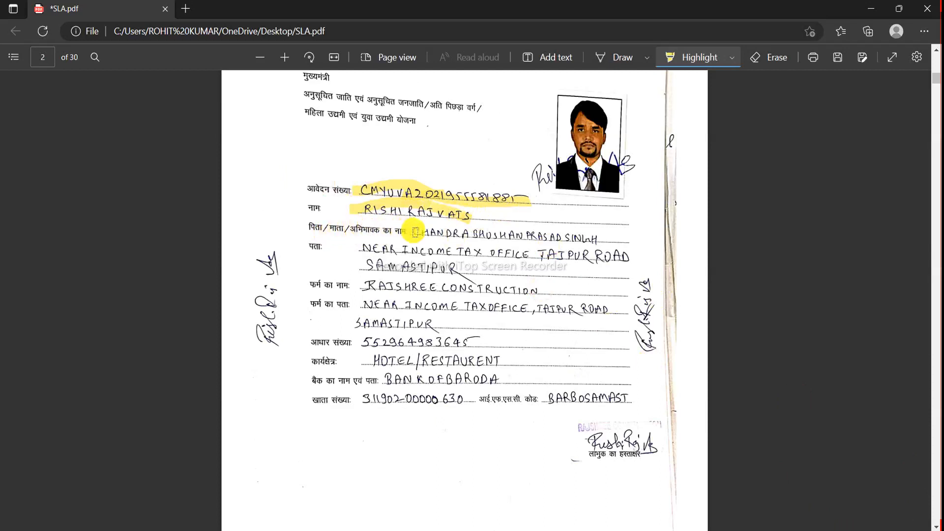
drag(415, 232, 429, 245)
drag(441, 236, 530, 242)
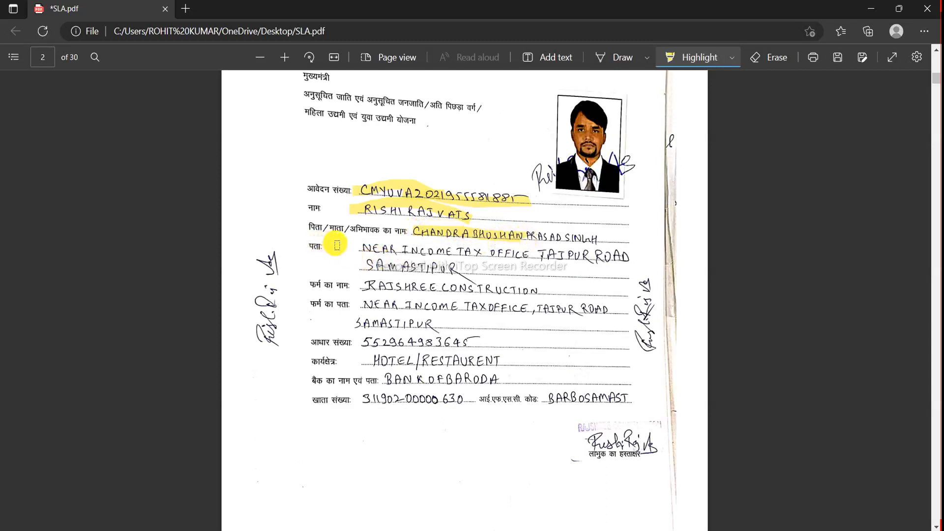
Highlight parts of the applicant's address and the firm's address on page 2 in yellow.
drag(341, 249, 429, 266)
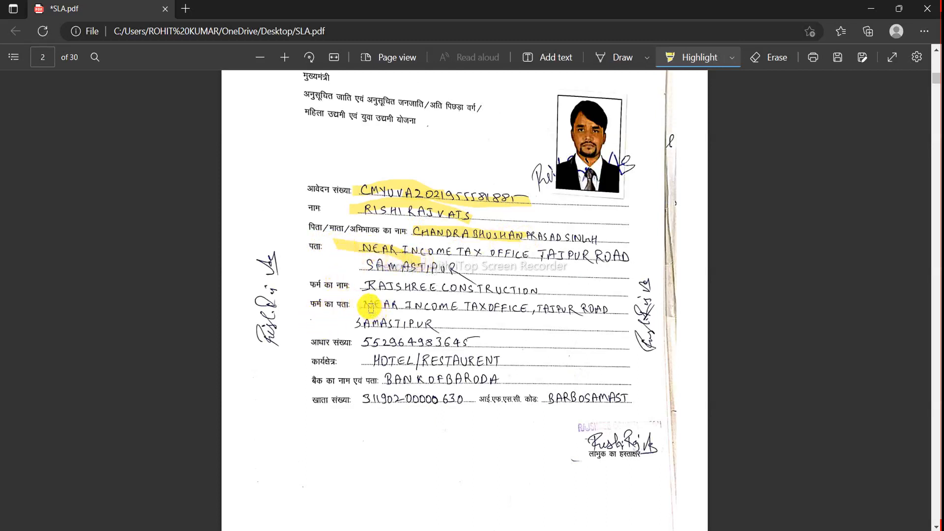
mouse_move(370, 306)
mouse_down()
mouse_move(375, 320)
mouse_move(441, 321)
mouse_up()
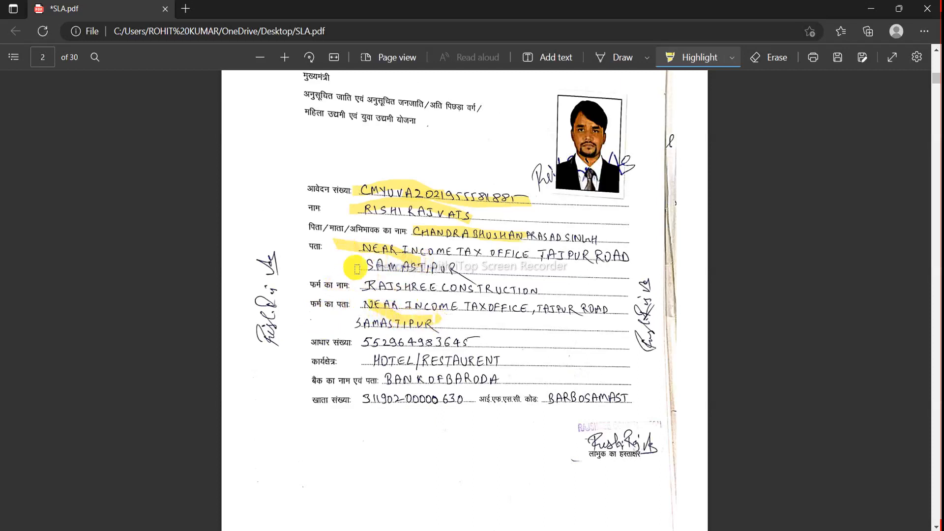
mouse_move(332, 252)
mouse_down()
mouse_move(370, 247)
mouse_move(377, 266)
mouse_move(443, 263)
mouse_up()
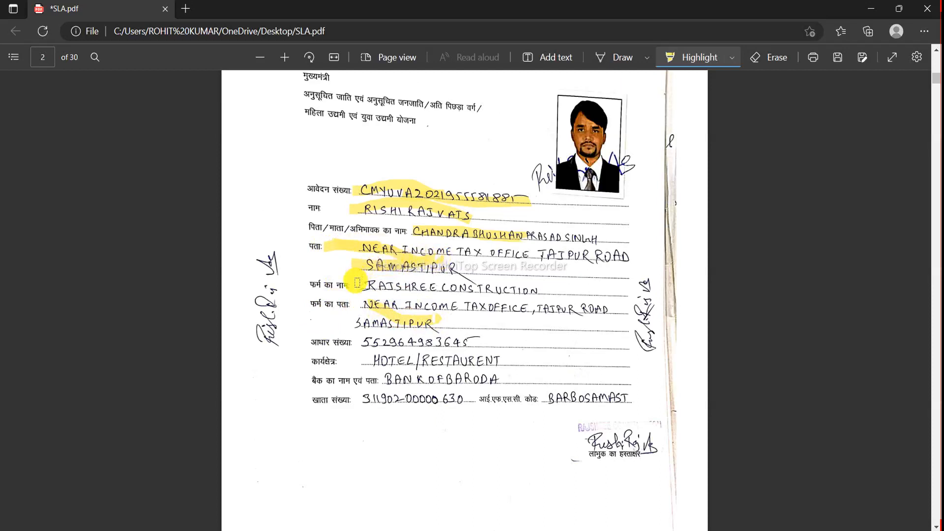
Draw a short red line before the firm name on page 2 and circle the beneficiary's stamp and signature in red.
click(623, 63)
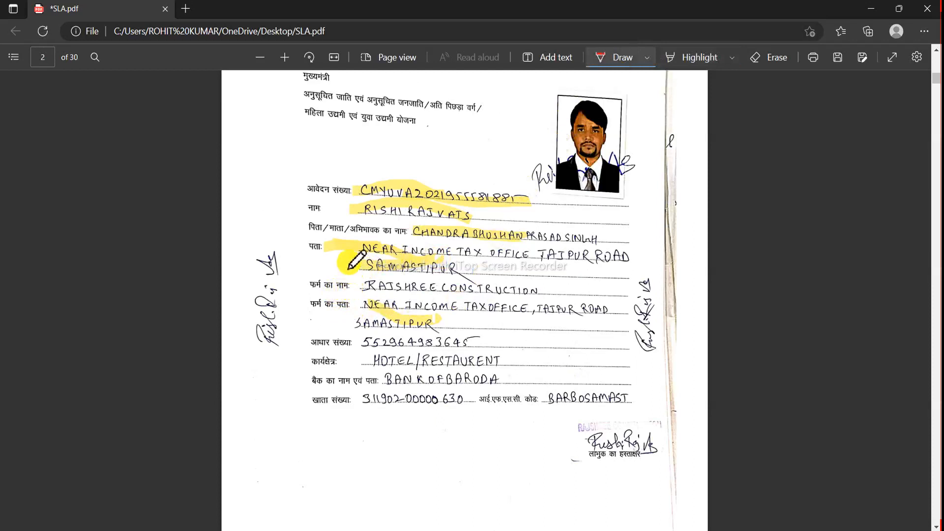
drag(351, 286, 364, 286)
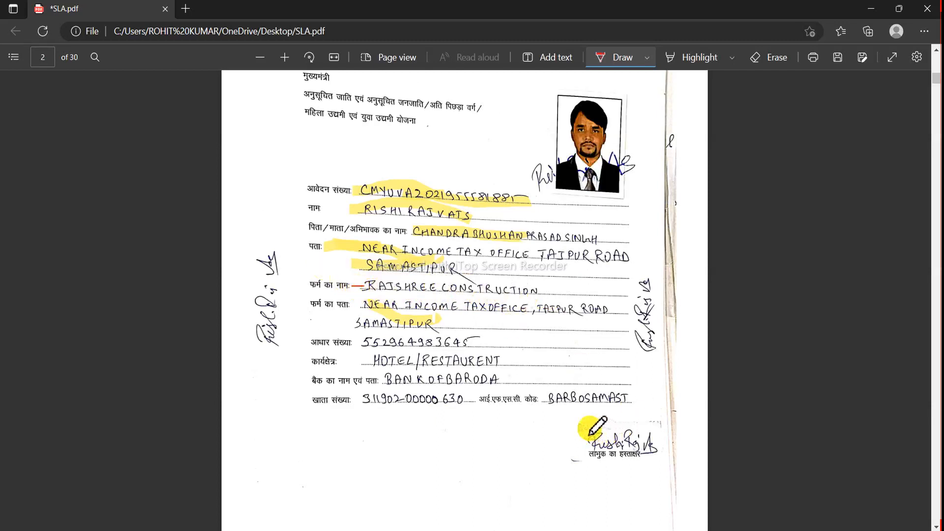
mouse_move(632, 428)
mouse_down()
mouse_move(548, 472)
mouse_move(684, 428)
mouse_move(624, 424)
mouse_up()
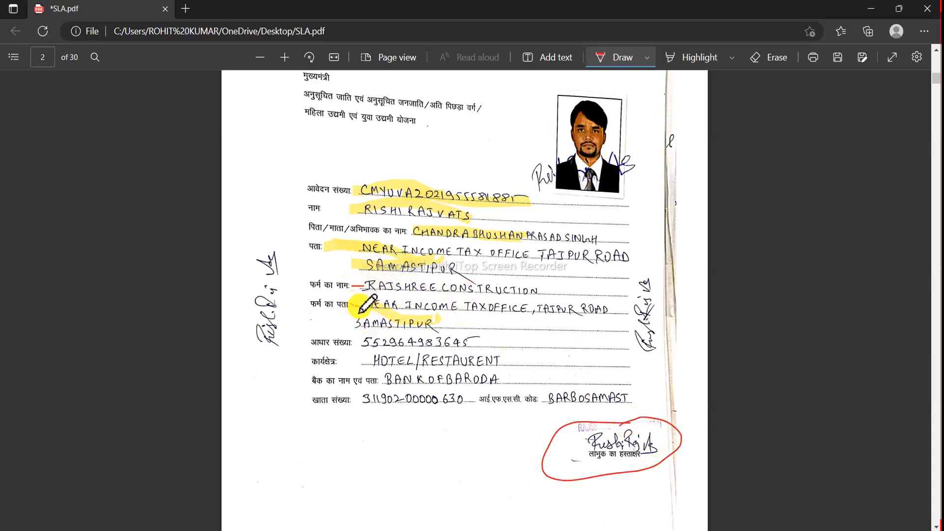
Mark page 2 in red: a bracket before the firm's address, a loop around the Aadhaar number, and a line before the field-of-work entry.
mouse_move(351, 303)
mouse_down()
mouse_move(364, 307)
mouse_move(353, 312)
mouse_up()
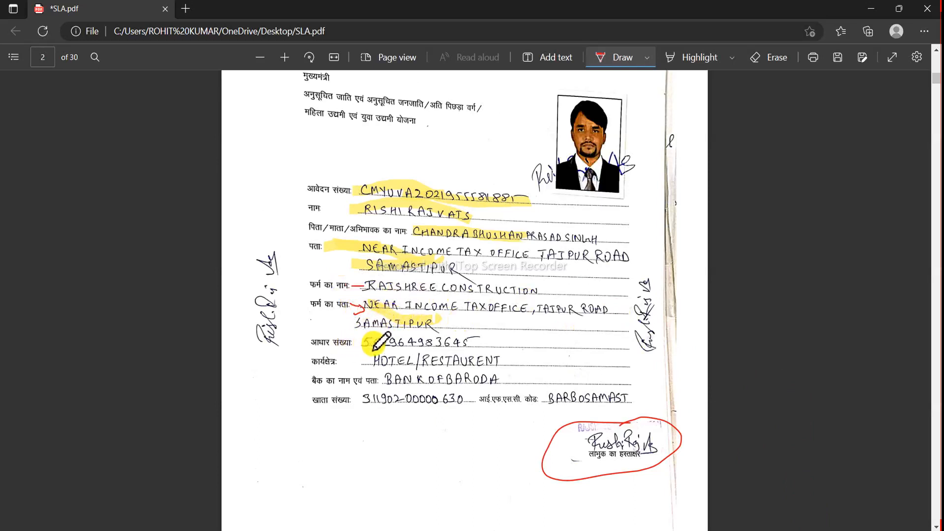
mouse_move(361, 340)
mouse_down()
mouse_move(363, 349)
mouse_move(422, 352)
mouse_move(479, 342)
mouse_move(363, 339)
mouse_up()
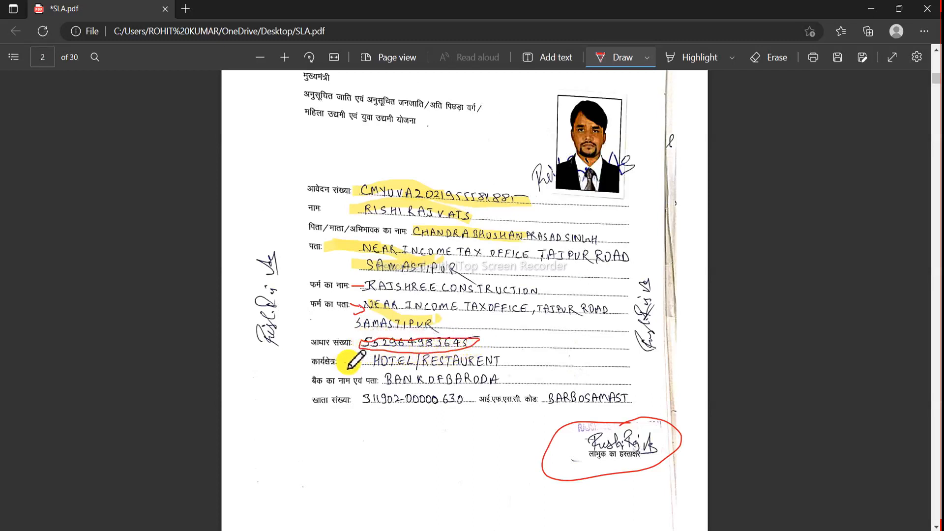
drag(344, 362, 370, 363)
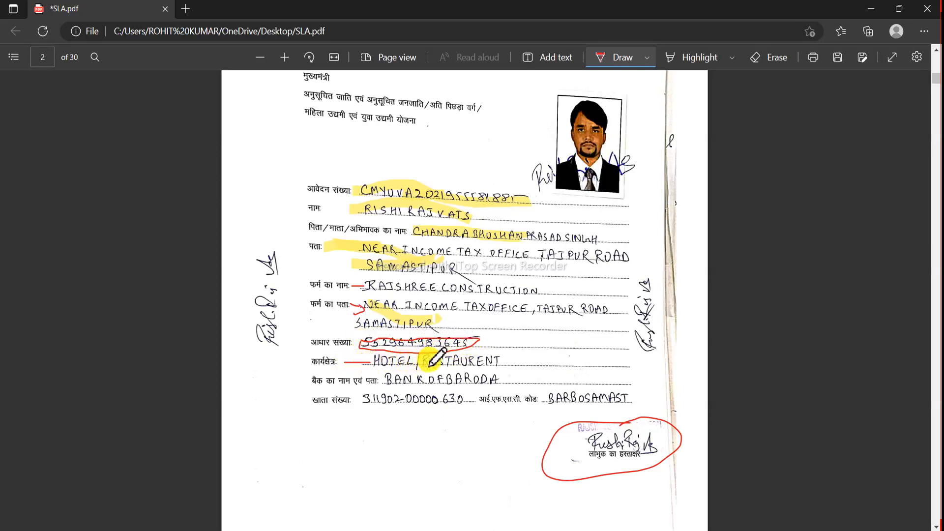
Highlight the handwritten HOTEL/RESTAURENT field-of-work entry on page 2 in yellow.
click(695, 63)
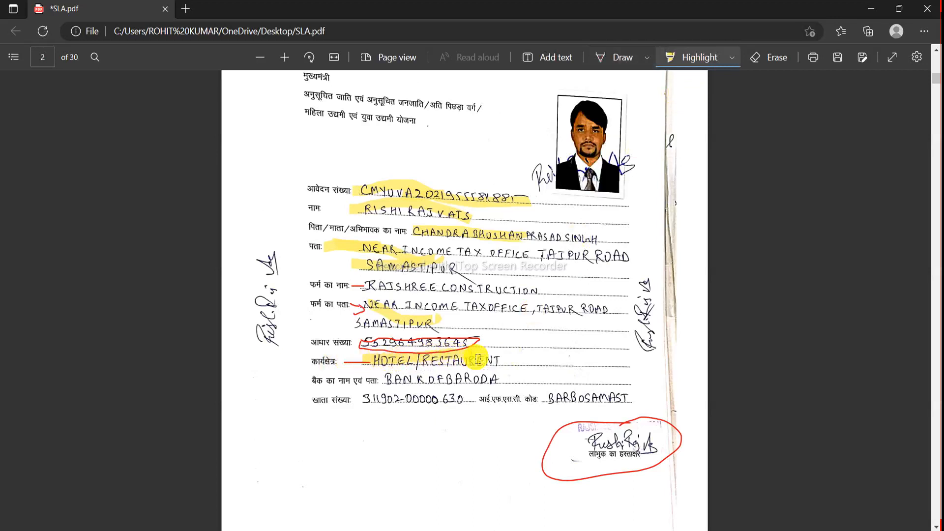
drag(377, 364, 507, 361)
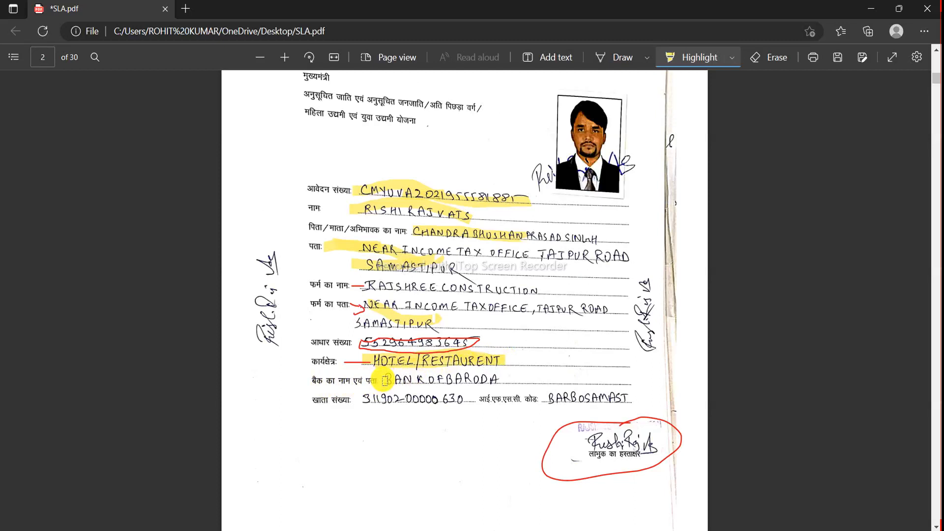
Highlight the bank name, the account number and the IFSC code on page 2 in yellow.
drag(389, 382, 497, 383)
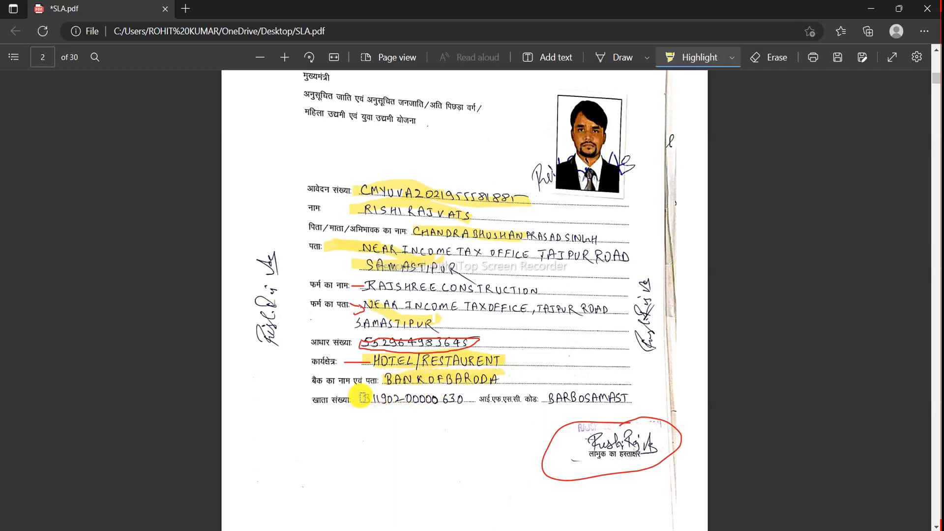
drag(363, 398, 529, 402)
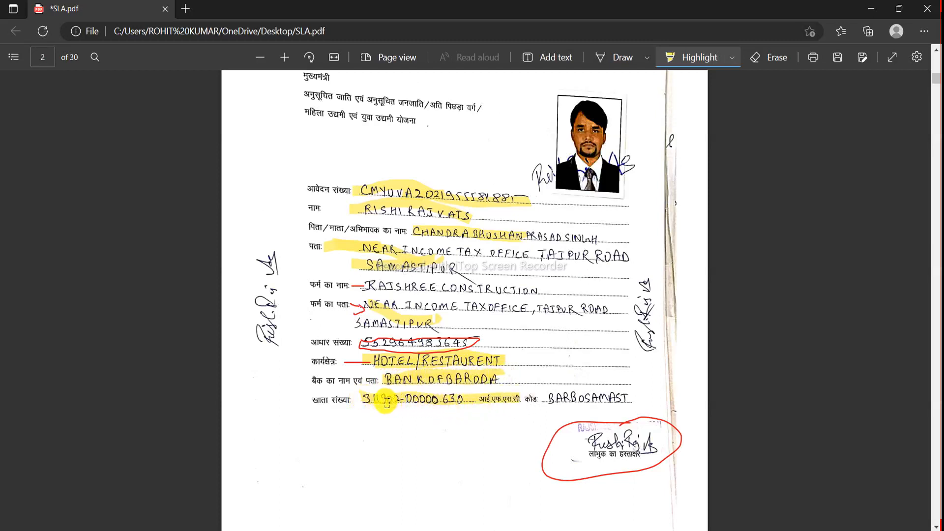
mouse_move(410, 401)
mouse_down()
mouse_move(632, 397)
mouse_move(571, 400)
mouse_up()
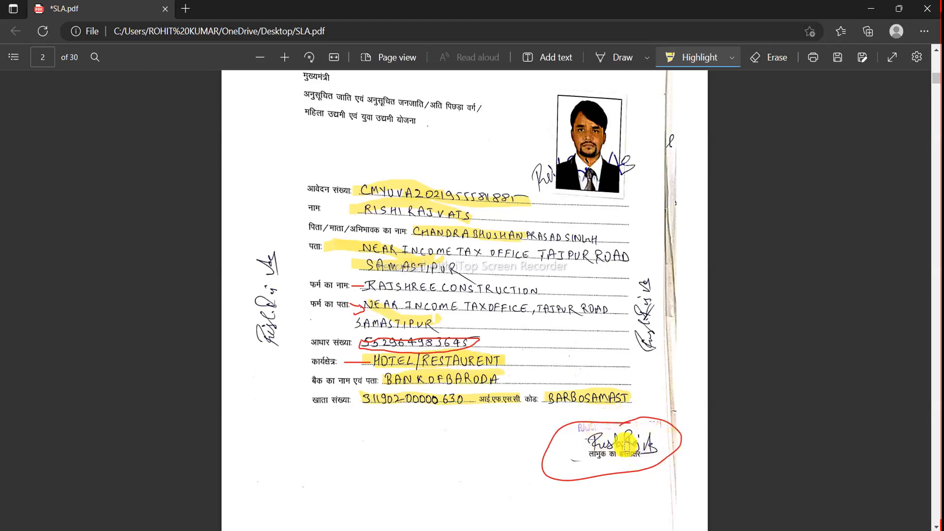
Highlight the installment amount 6369.04 and the number of installments in the Demand Promissory Note on page 3 in yellow.
scroll(881, 191, down, 8)
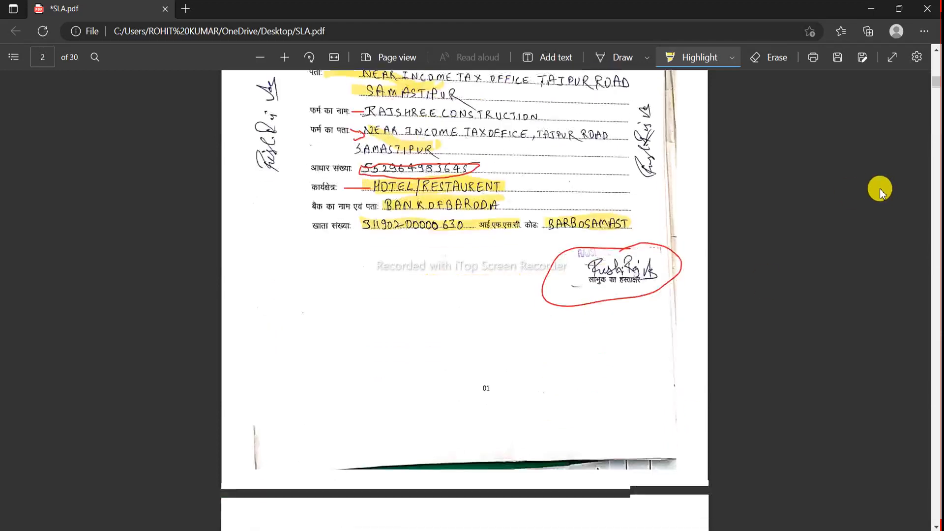
scroll(880, 192, down, 7)
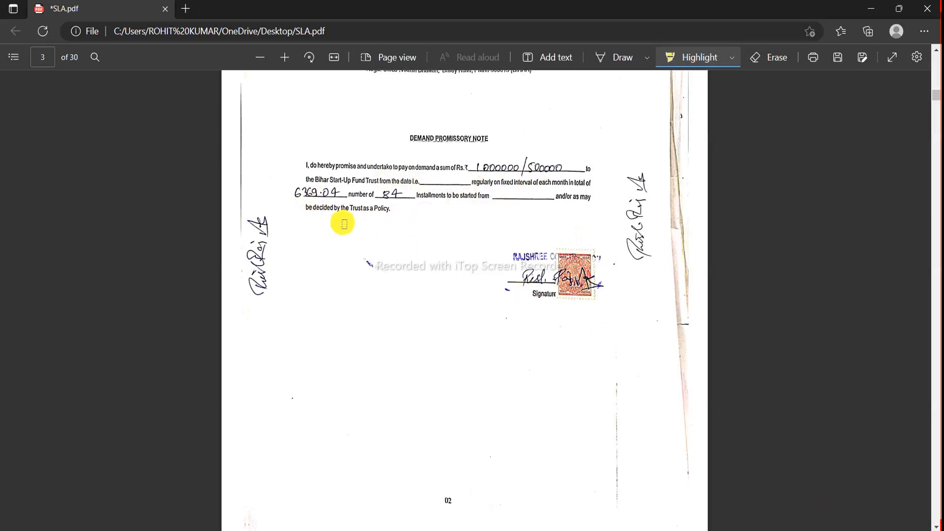
drag(299, 192, 407, 194)
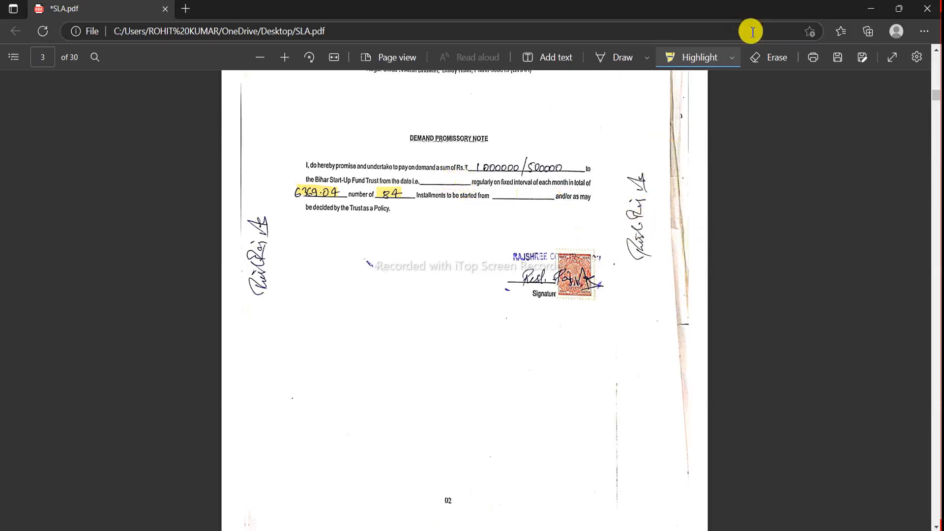
Circle the signature and revenue stamp on page 3 in red and draw a slanted arrow-like mark in the blank area beside the circle.
click(633, 65)
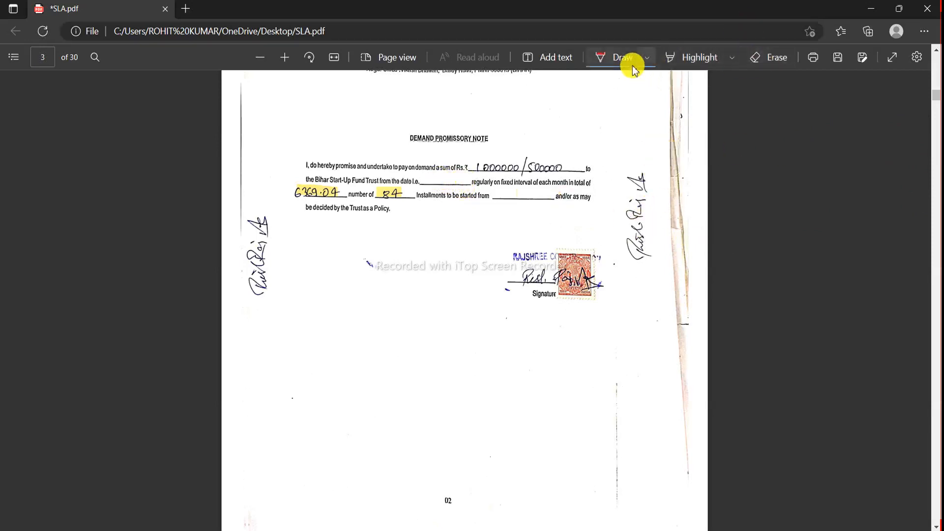
mouse_move(579, 231)
mouse_down()
mouse_move(544, 235)
mouse_move(515, 355)
mouse_move(604, 278)
mouse_move(578, 231)
mouse_up()
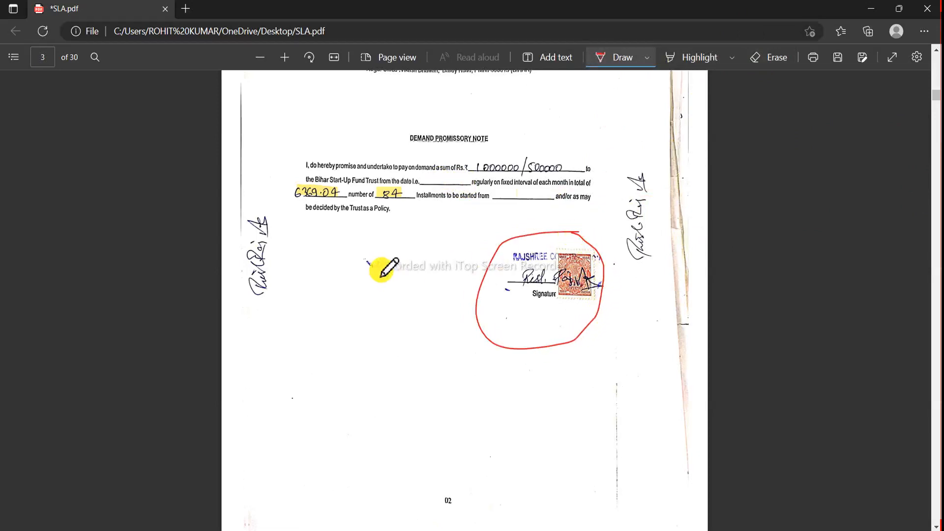
drag(381, 275, 413, 350)
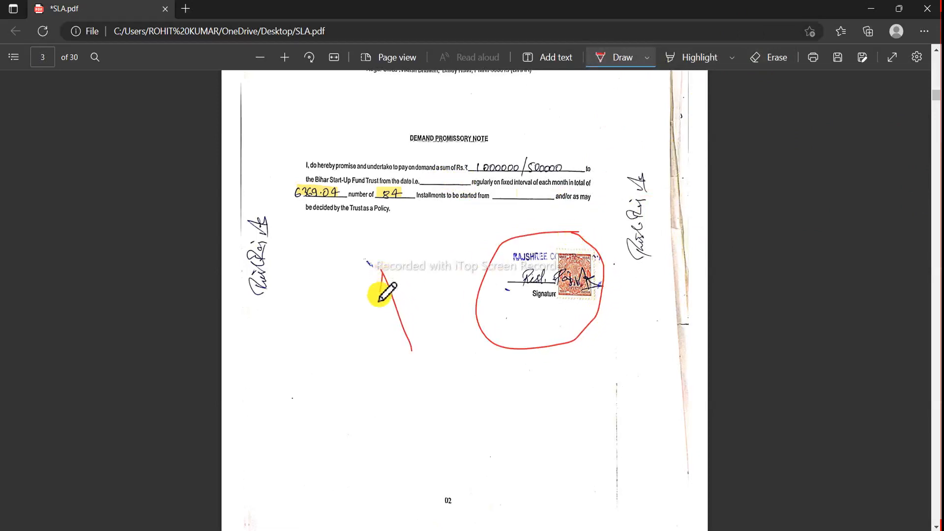
drag(381, 272, 379, 296)
drag(396, 370, 426, 341)
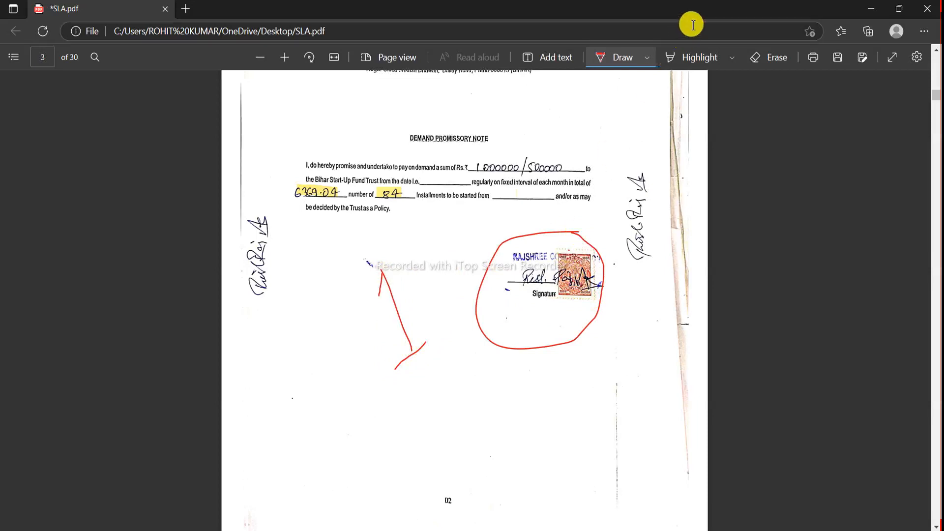
Circle the signature and revenue stamp on the Bearer Letter on page 4 in red.
click(715, 63)
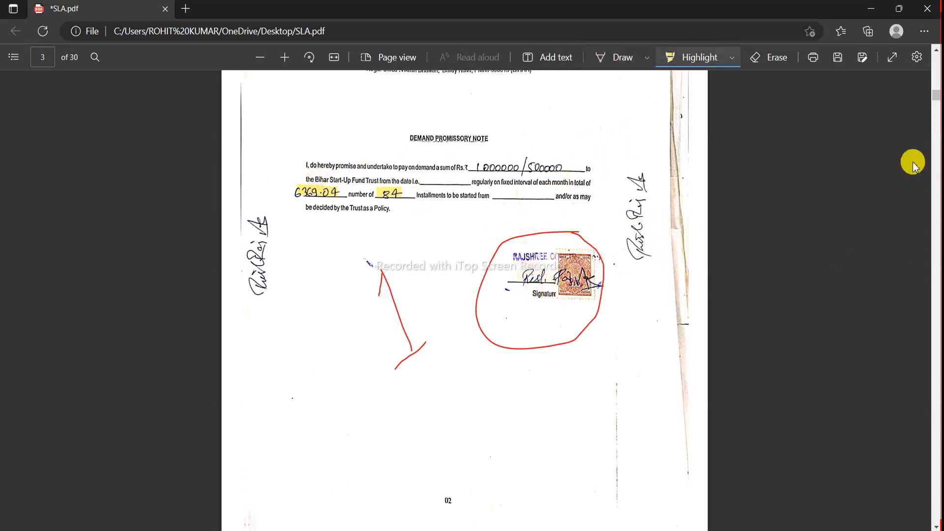
scroll(866, 206, down, 10)
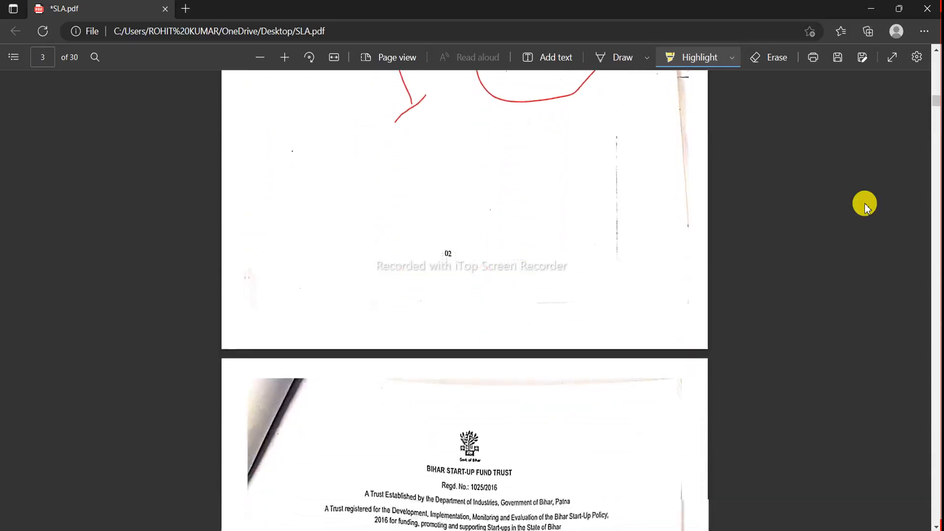
scroll(866, 206, down, 1)
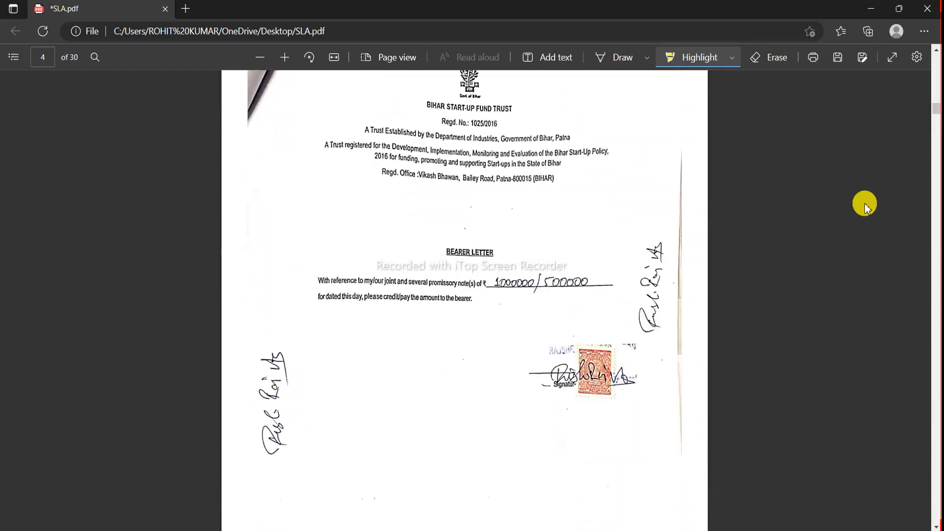
scroll(866, 207, down, 1)
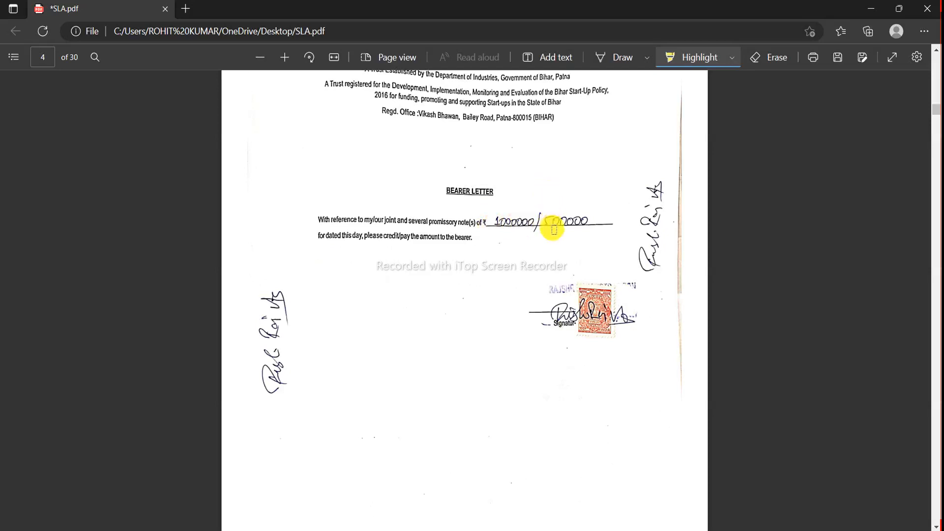
mouse_move(364, 251)
mouse_down()
mouse_move(440, 245)
mouse_move(433, 243)
mouse_up()
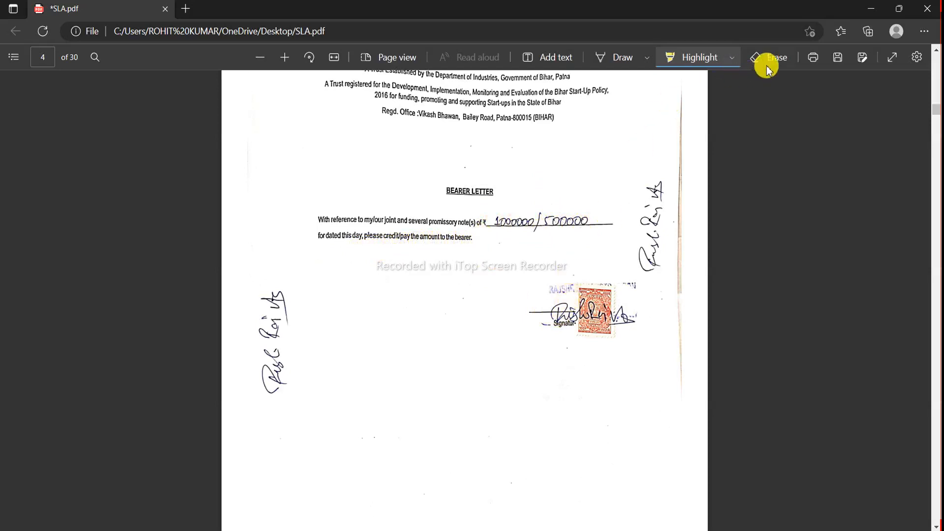
click(623, 57)
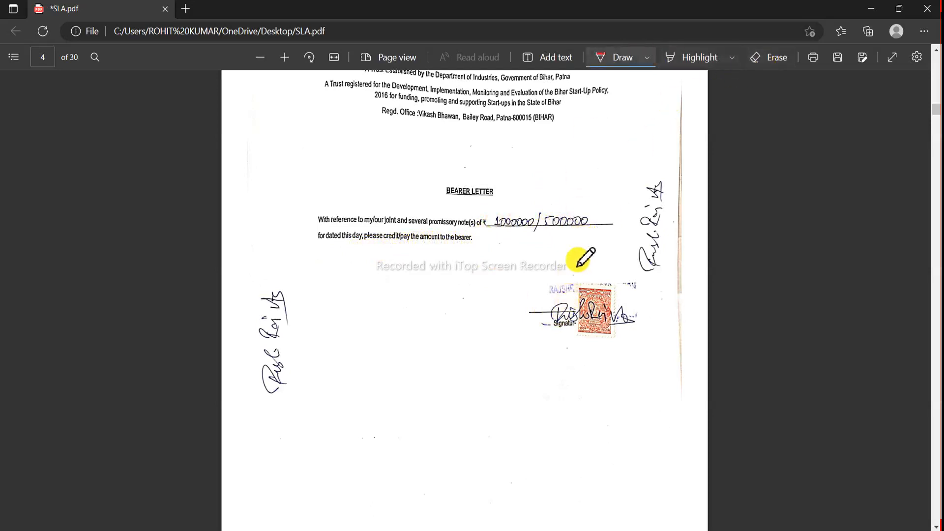
mouse_move(578, 266)
mouse_down()
mouse_move(553, 363)
mouse_move(634, 289)
mouse_move(575, 269)
mouse_up()
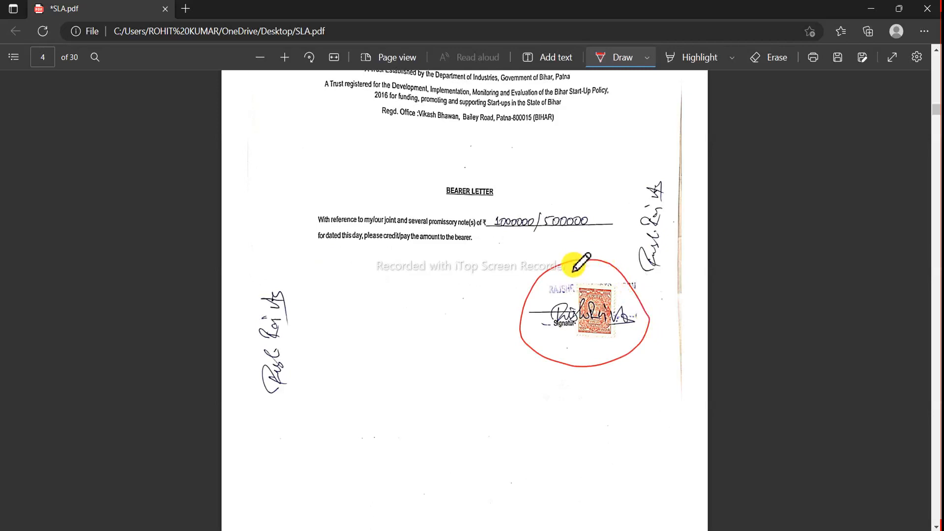
drag(574, 271, 596, 263)
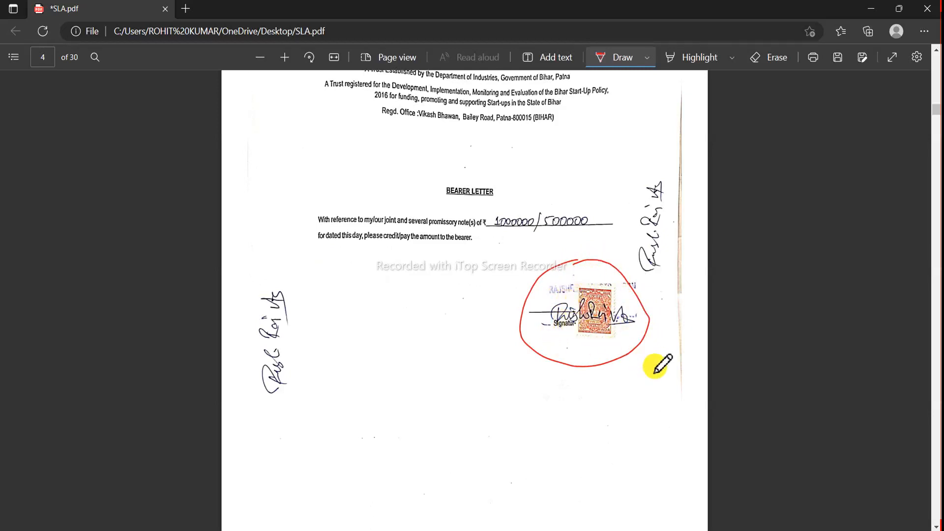
click(684, 370)
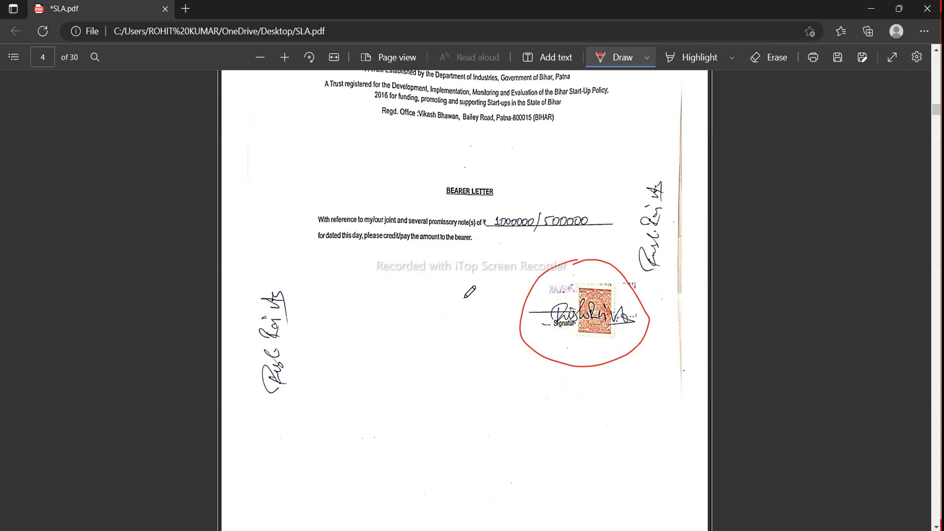
In the Installments' Letter on page 5, highlight the 6369.04 amount and the blank commencing date, and loop the beneficiary's signature in yellow.
click(701, 55)
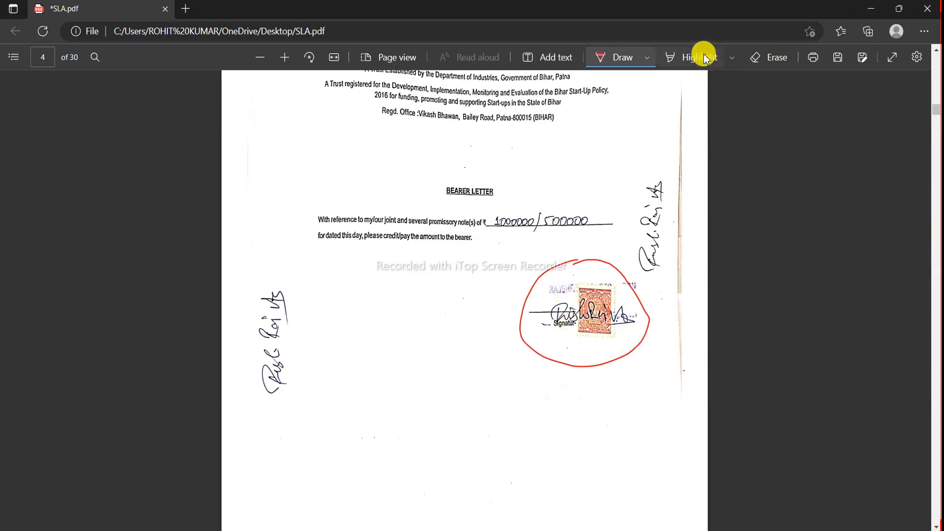
scroll(694, 137, down, 10)
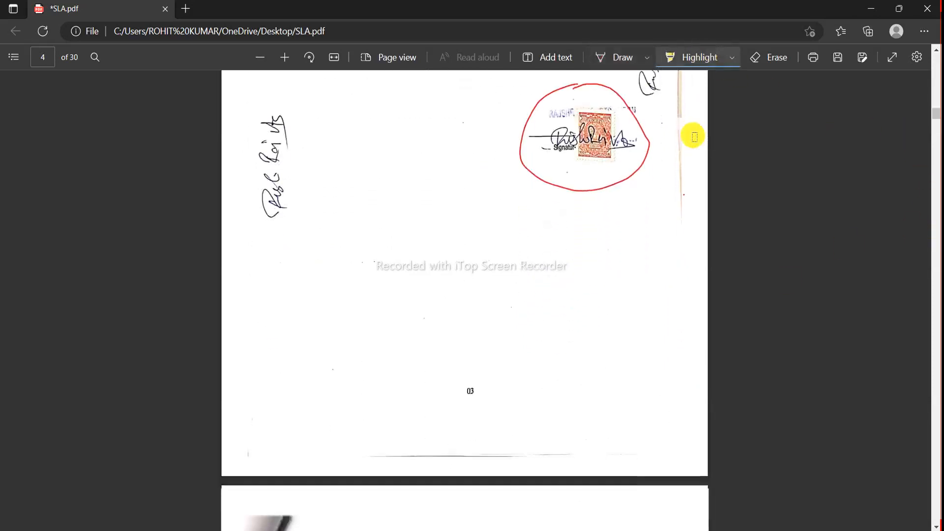
scroll(694, 136, down, 6)
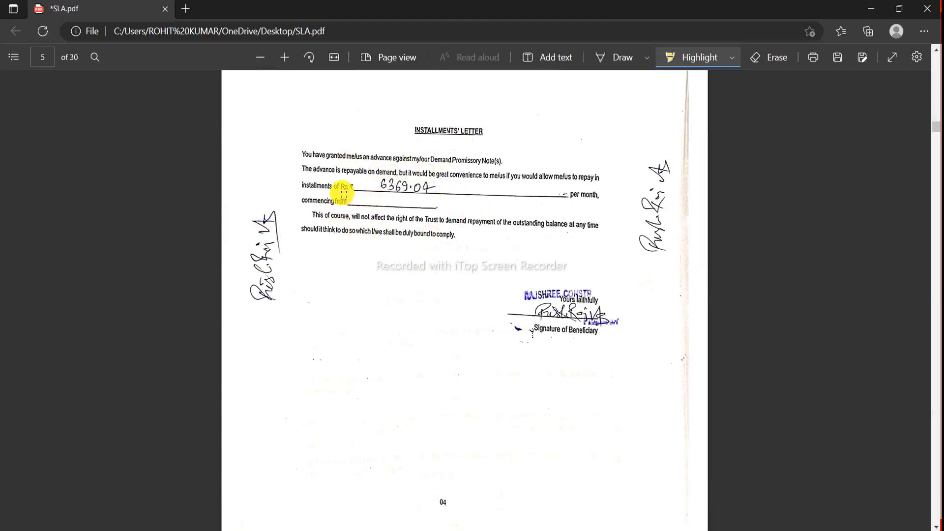
drag(373, 187, 436, 191)
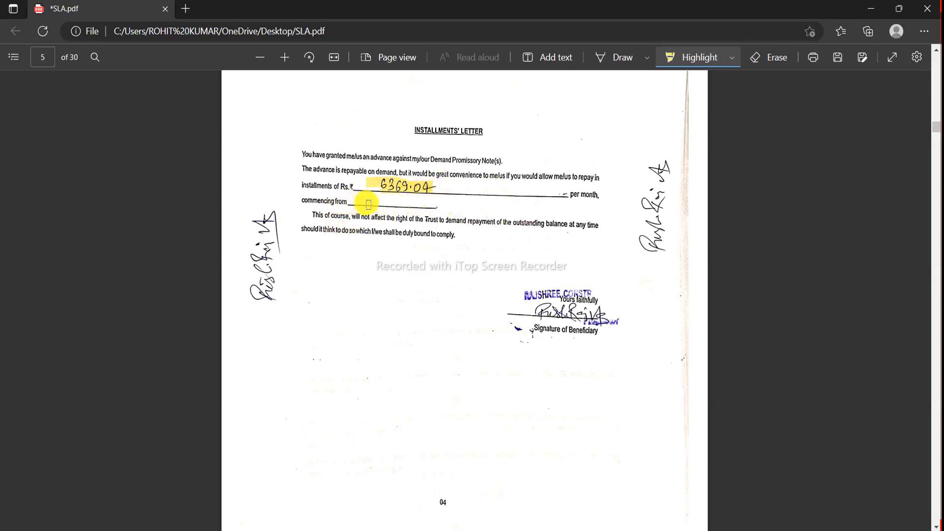
drag(370, 202, 451, 203)
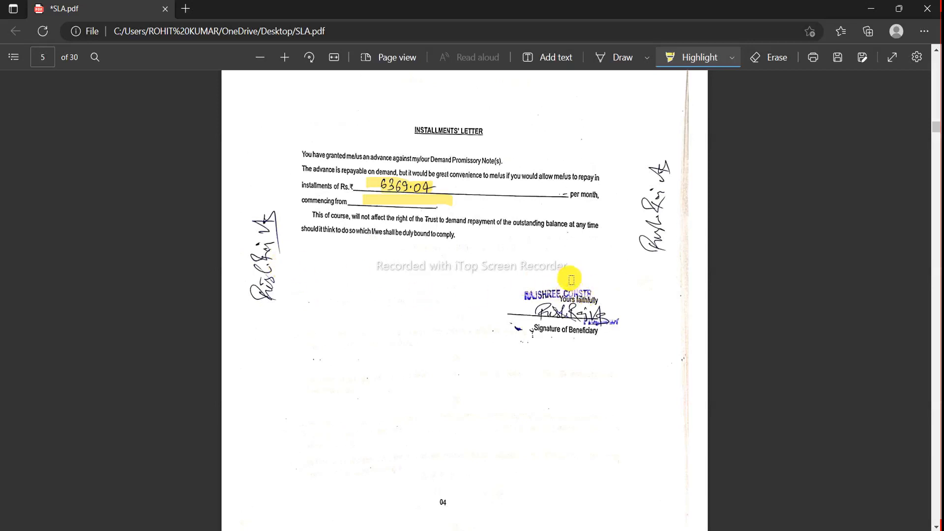
mouse_move(572, 280)
mouse_down()
mouse_move(491, 297)
mouse_move(624, 359)
mouse_move(554, 264)
mouse_move(538, 279)
mouse_up()
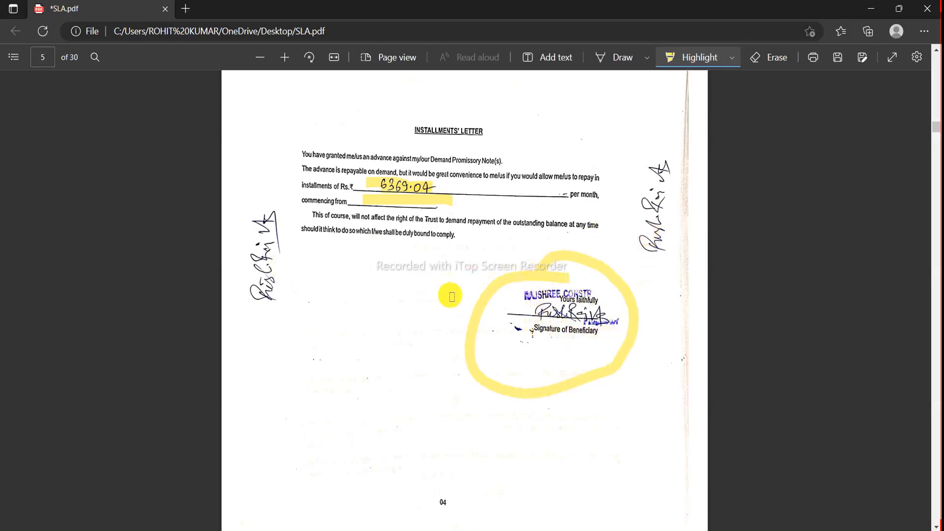
Highlight the place, the date 11/08/22 and the handwritten firm name in the beneficiary declaration on page 6 in yellow.
scroll(645, 292, down, 5)
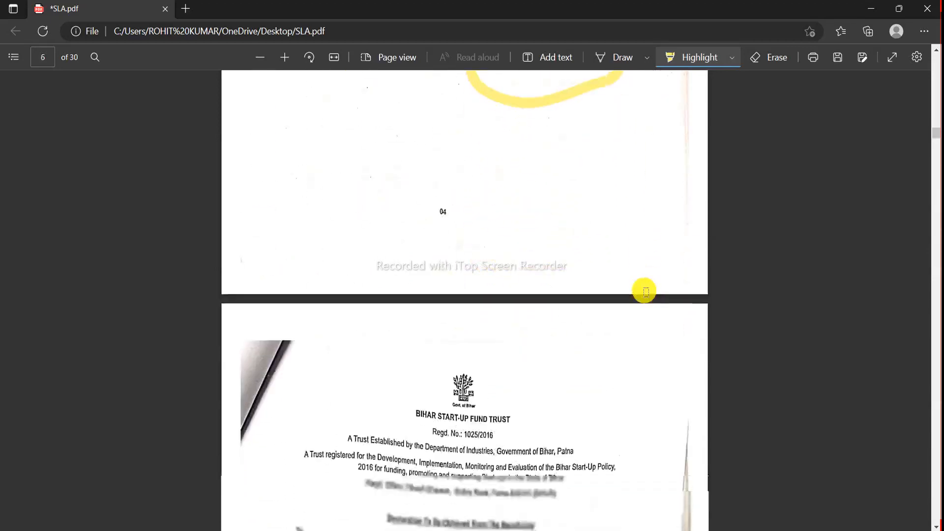
scroll(645, 292, down, 8)
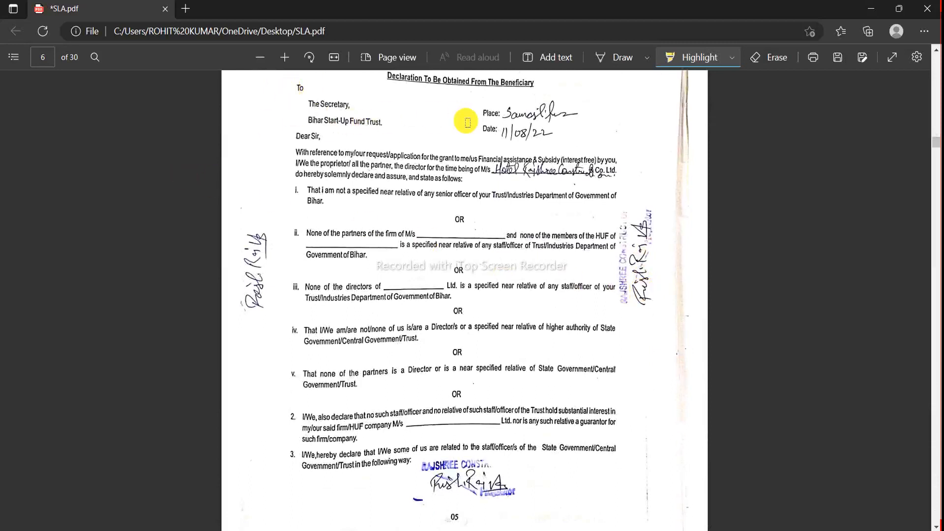
mouse_move(506, 114)
mouse_down()
mouse_move(575, 115)
mouse_move(519, 116)
mouse_move(555, 113)
mouse_up()
drag(507, 137, 559, 132)
drag(498, 169, 498, 169)
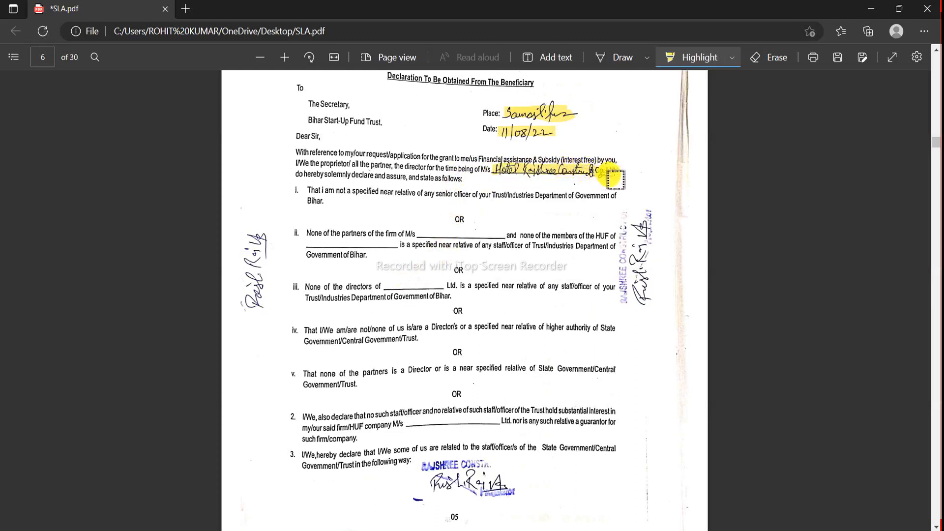
drag(618, 179, 495, 169)
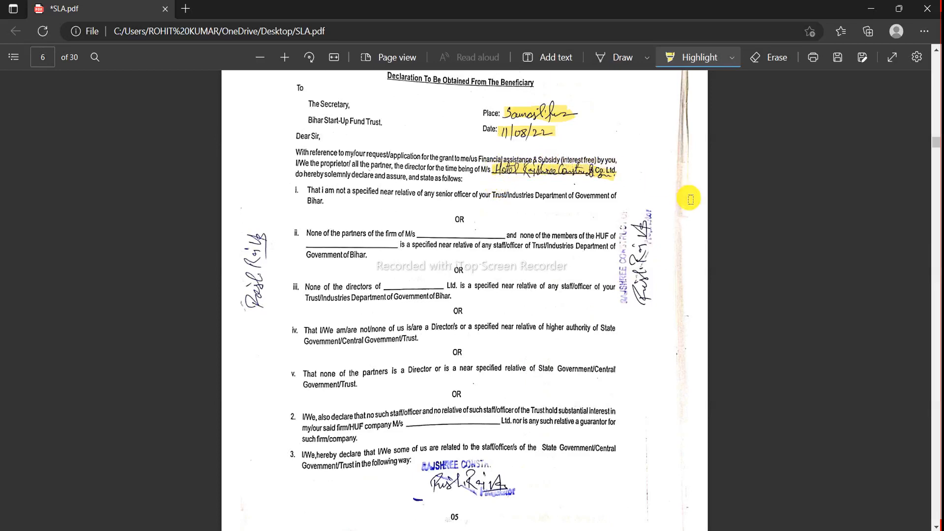
Highlight the applicant's name and the first word of the father's name in the declaration on page 8 in yellow.
scroll(689, 197, down, 5)
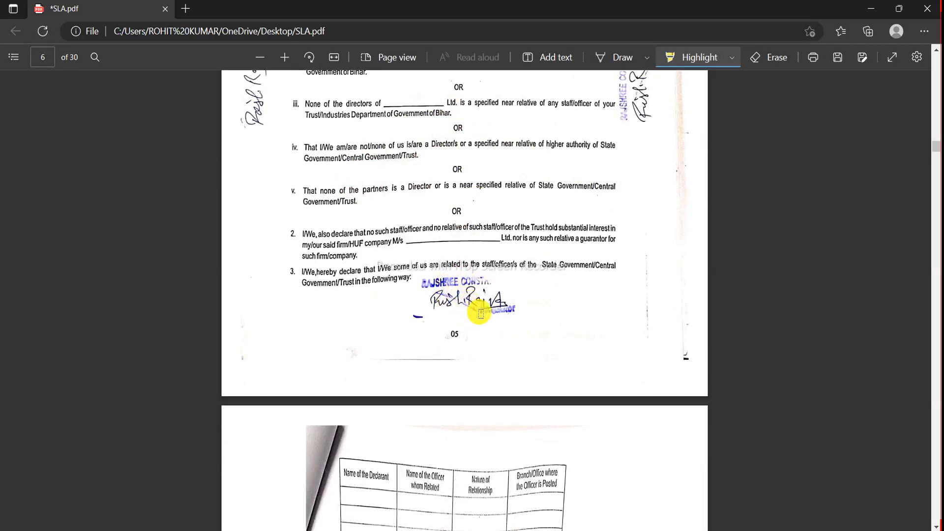
scroll(600, 342, down, 7)
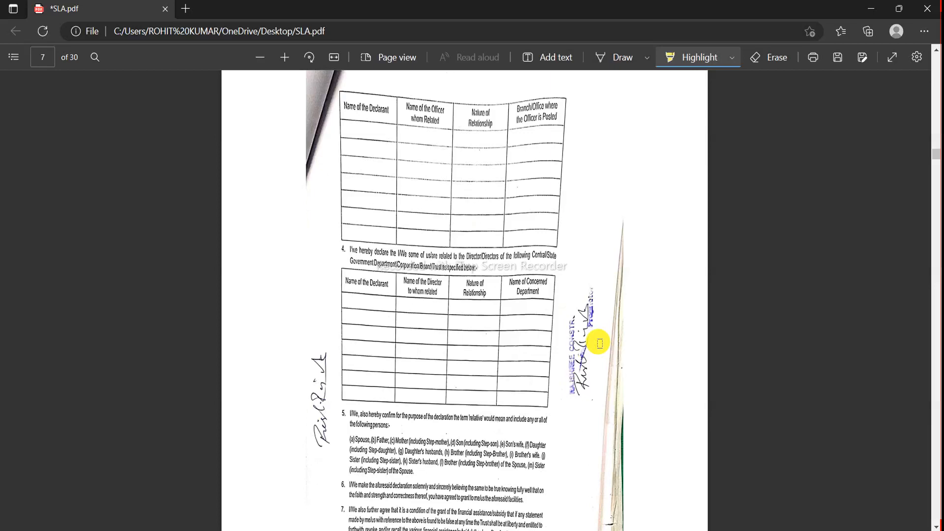
scroll(599, 343, down, 6)
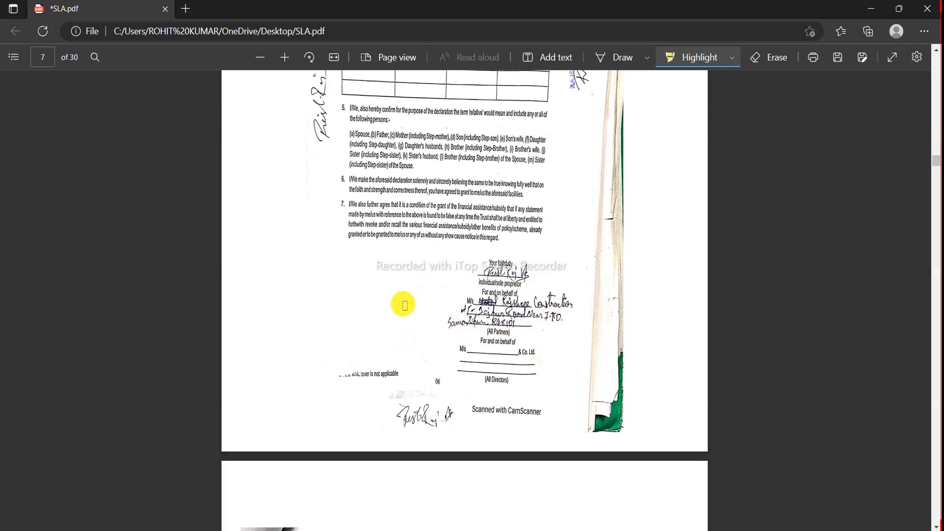
scroll(404, 305, down, 10)
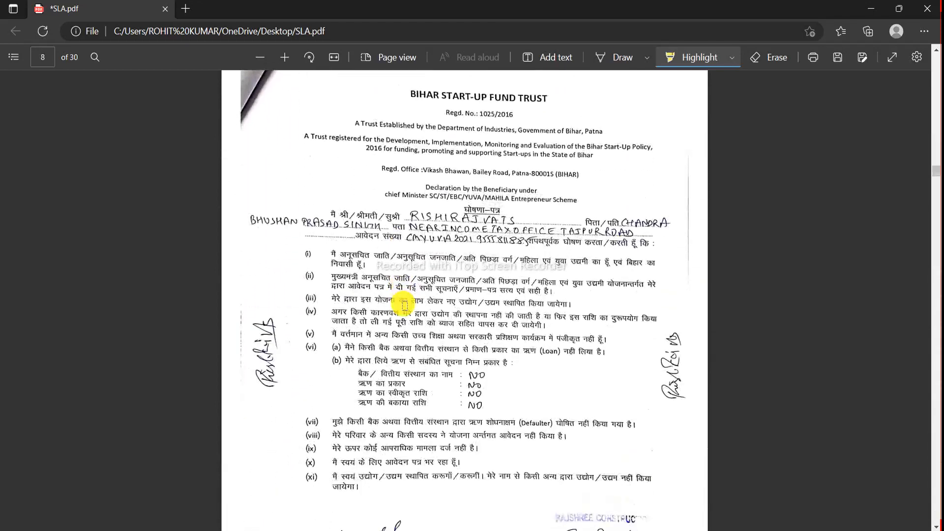
scroll(404, 305, down, 1)
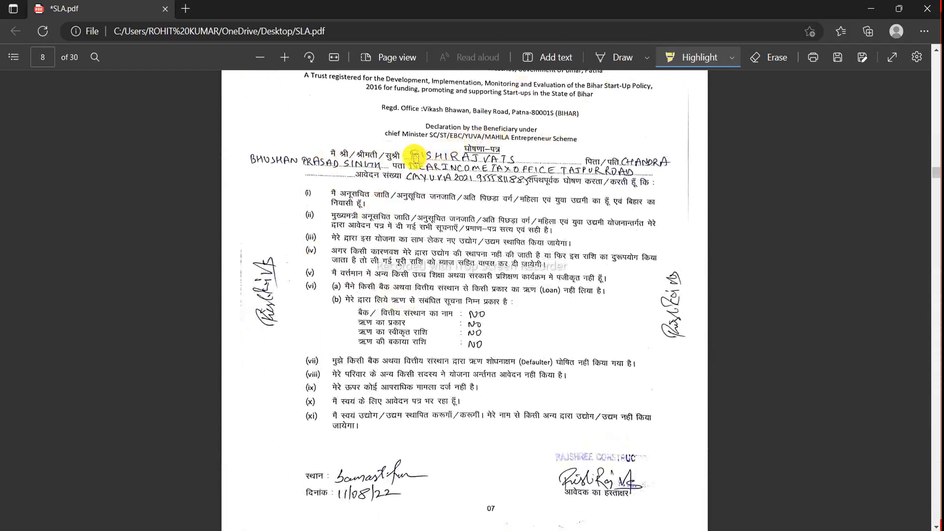
drag(409, 154, 550, 155)
drag(622, 163, 670, 162)
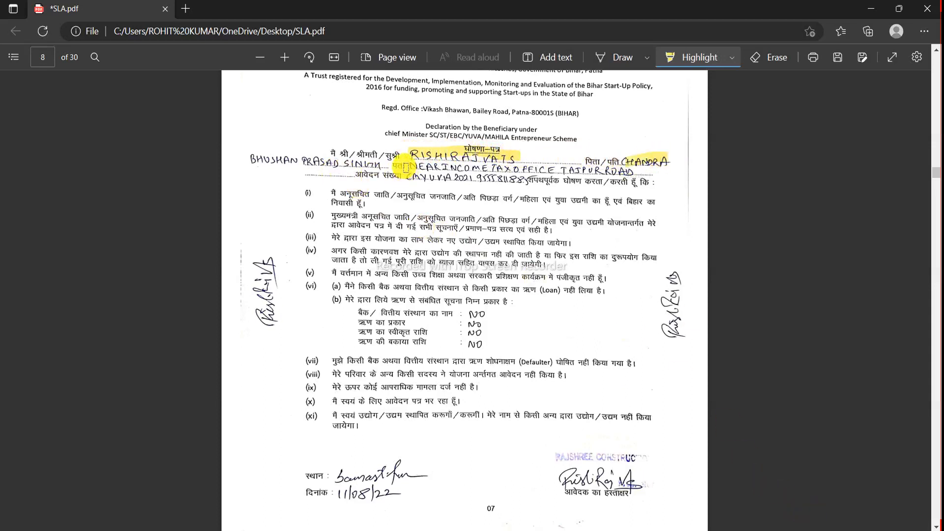
On page 8, highlight the applicant's address, application number and start of the place entry in yellow, and loop the existing-loan details in section (vi)(b).
mouse_move(413, 169)
mouse_down()
mouse_move(671, 180)
mouse_move(443, 178)
mouse_move(403, 164)
mouse_move(415, 180)
mouse_move(547, 185)
mouse_up()
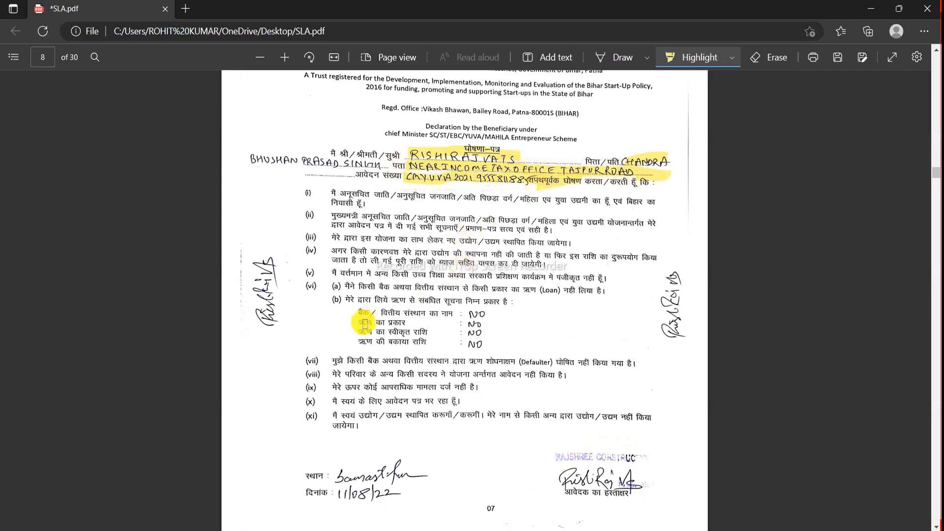
mouse_move(337, 302)
mouse_down()
mouse_move(397, 292)
mouse_move(552, 323)
mouse_move(328, 373)
mouse_move(321, 296)
mouse_up()
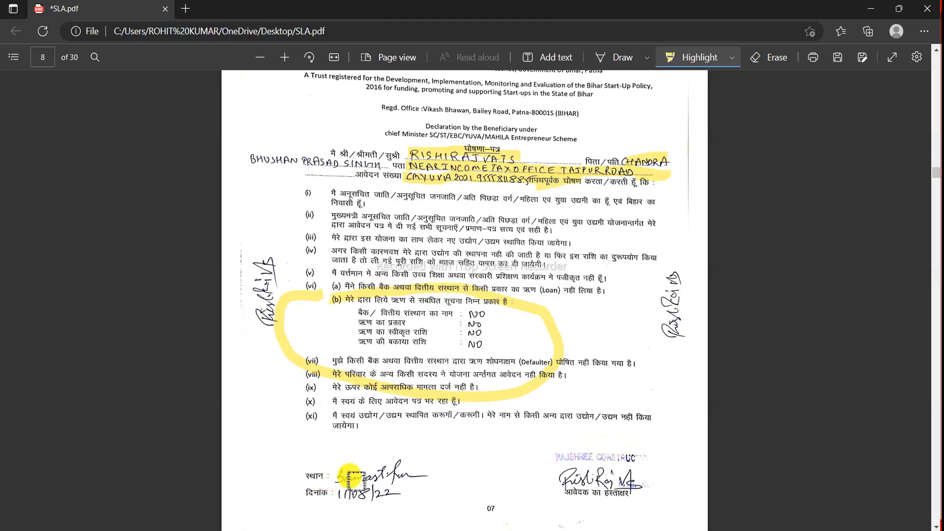
drag(356, 477, 385, 476)
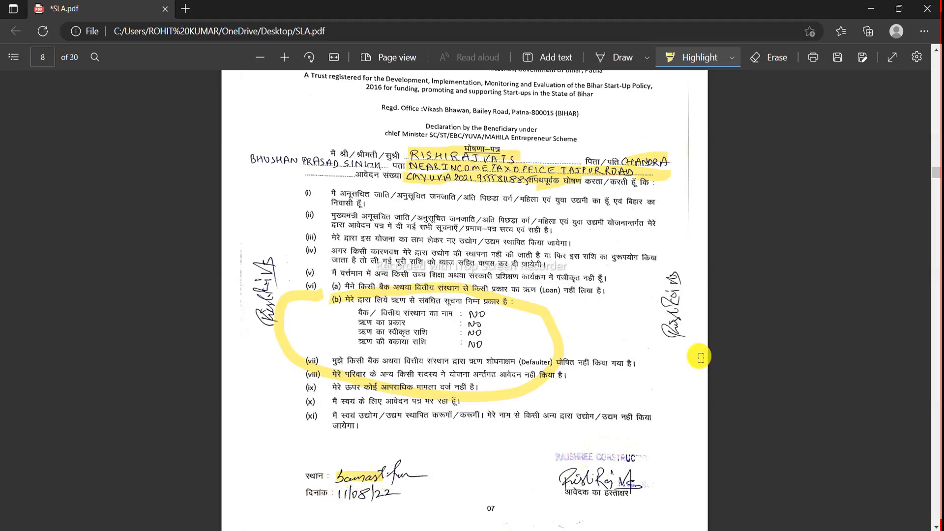
On page 10, highlight the department and scheme entries and the 500000 subsidy, and loop the handwritten department, scheme and application number entries in yellow.
scroll(701, 358, down, 10)
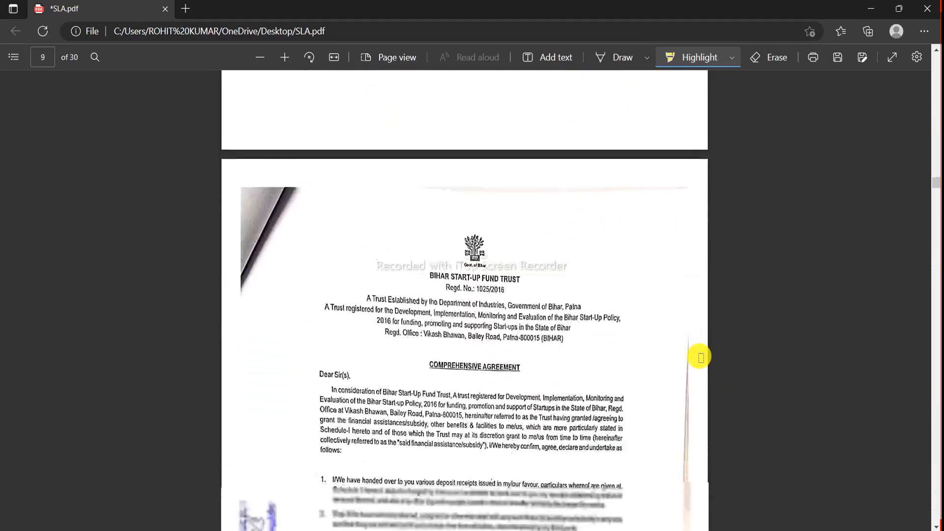
scroll(702, 357, down, 6)
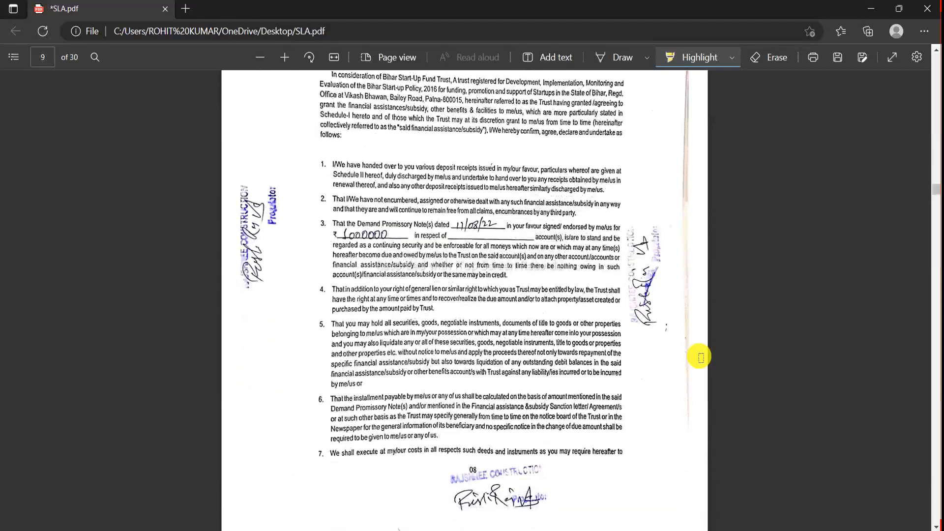
scroll(701, 357, down, 3)
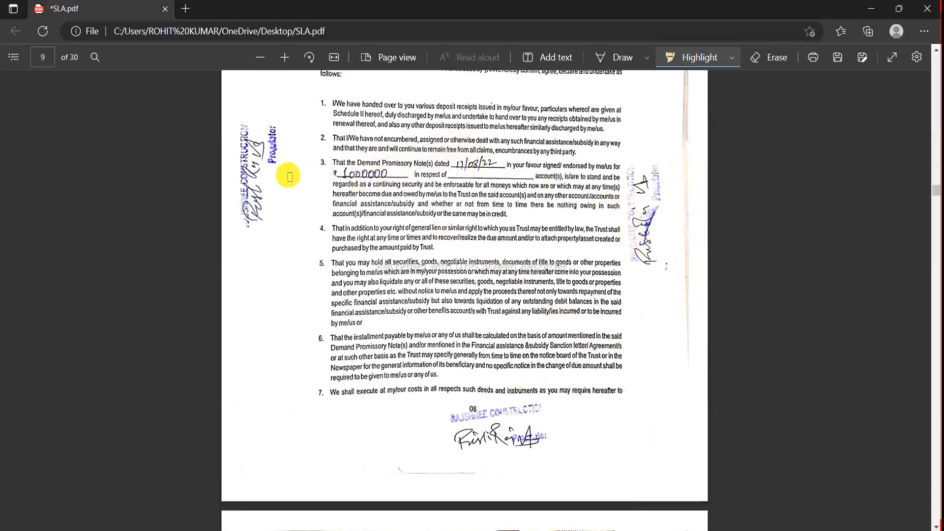
scroll(670, 421, down, 10)
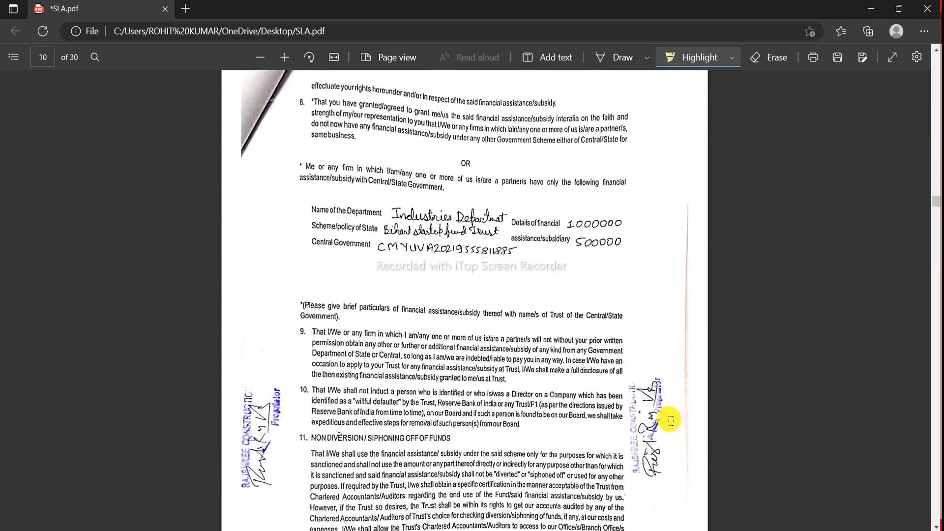
scroll(670, 421, down, 2)
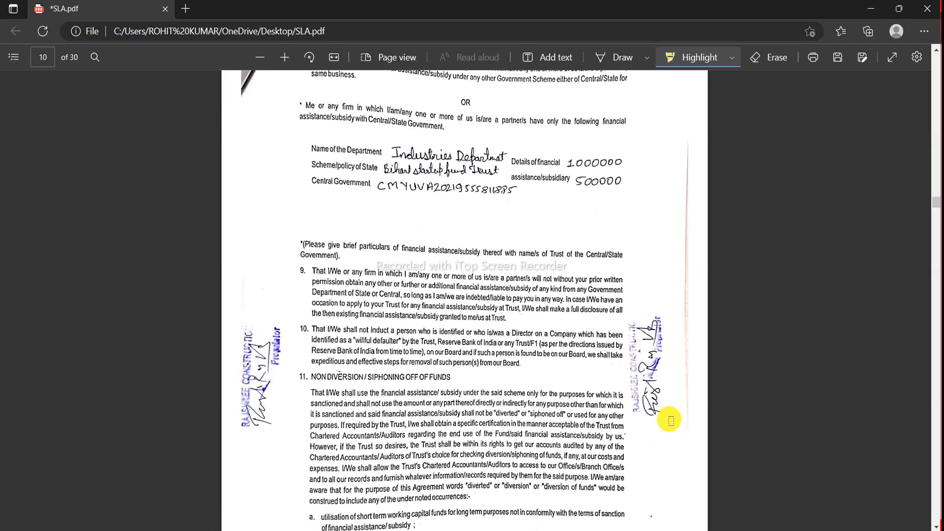
scroll(670, 421, down, 1)
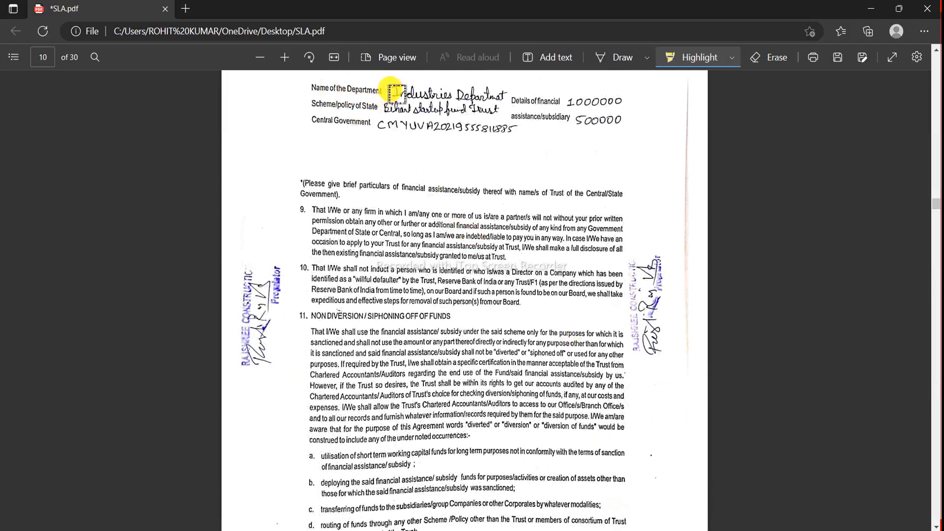
mouse_move(396, 93)
mouse_down()
mouse_move(440, 94)
mouse_move(475, 117)
mouse_move(499, 109)
mouse_up()
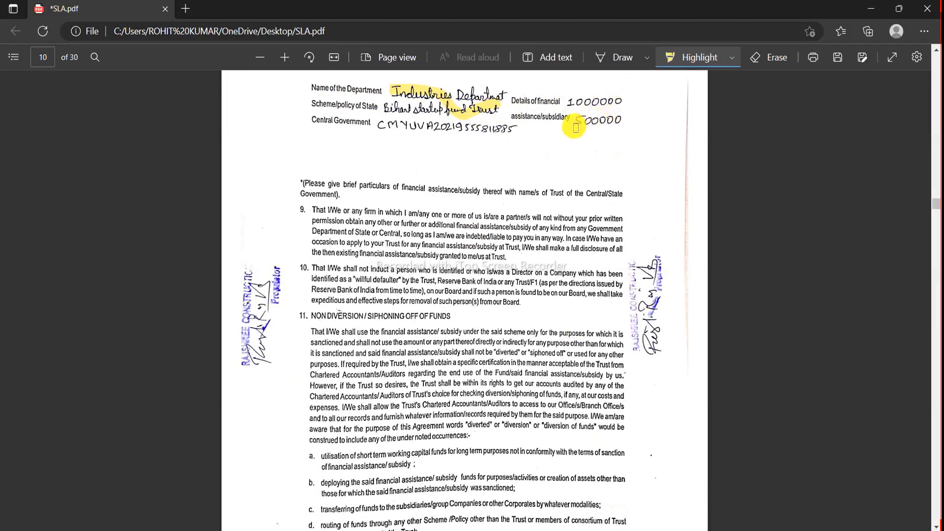
drag(577, 125, 627, 120)
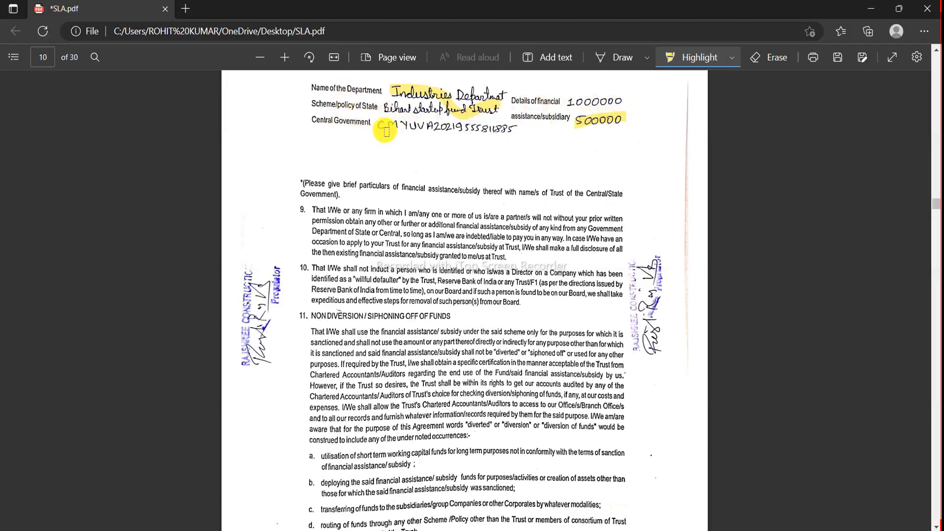
mouse_move(398, 87)
mouse_down()
mouse_move(377, 116)
mouse_move(422, 169)
mouse_move(502, 117)
mouse_move(501, 101)
mouse_up()
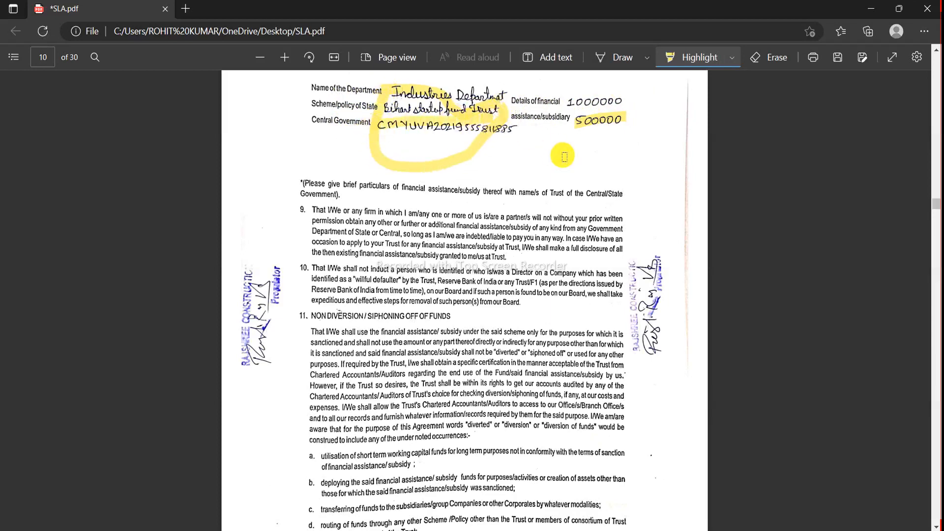
Highlight the Schedule-I values on page 13 in yellow: 1000000, 500000, the installment amount 6369.04 and the 84 installments.
scroll(564, 156, down, 5)
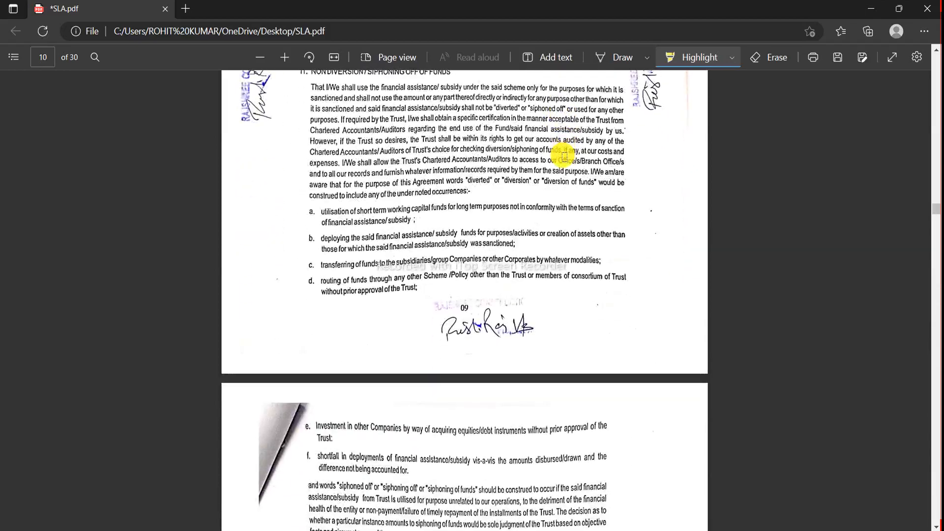
scroll(659, 254, down, 7)
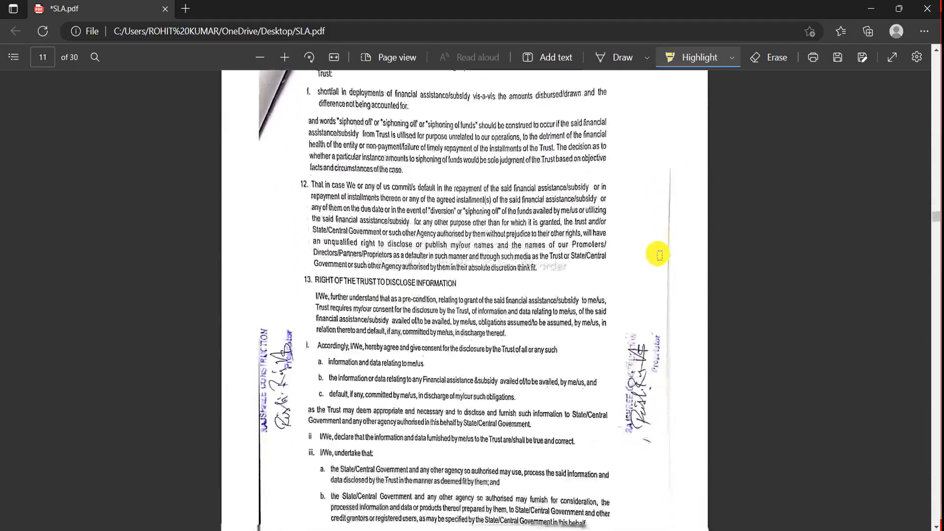
scroll(659, 255, down, 9)
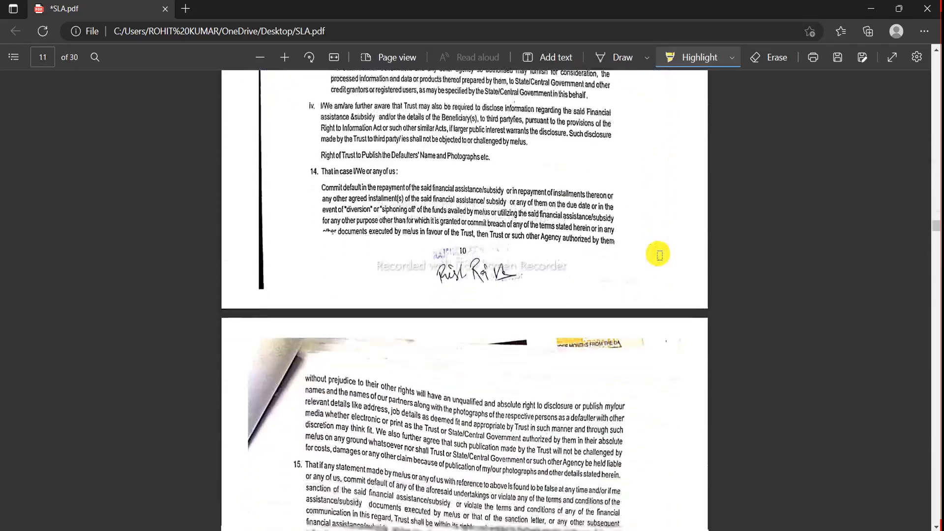
scroll(659, 254, down, 11)
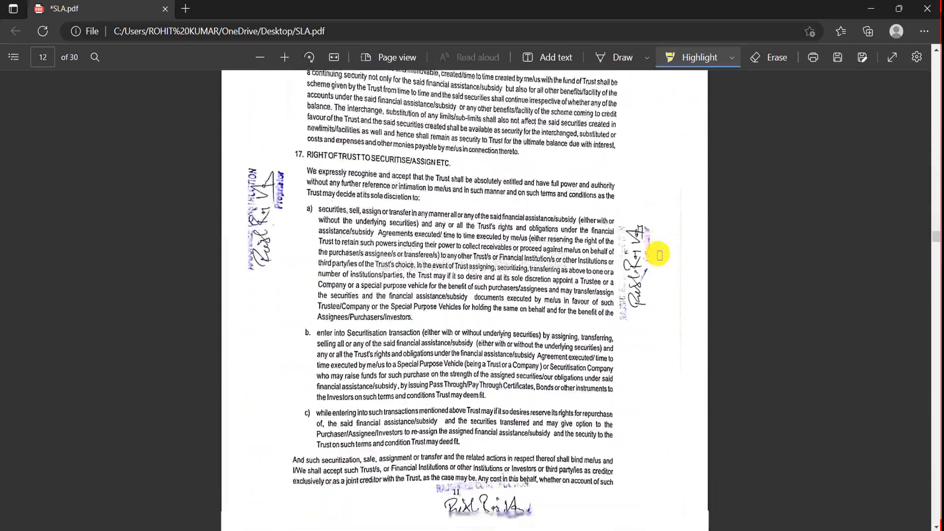
scroll(659, 254, down, 12)
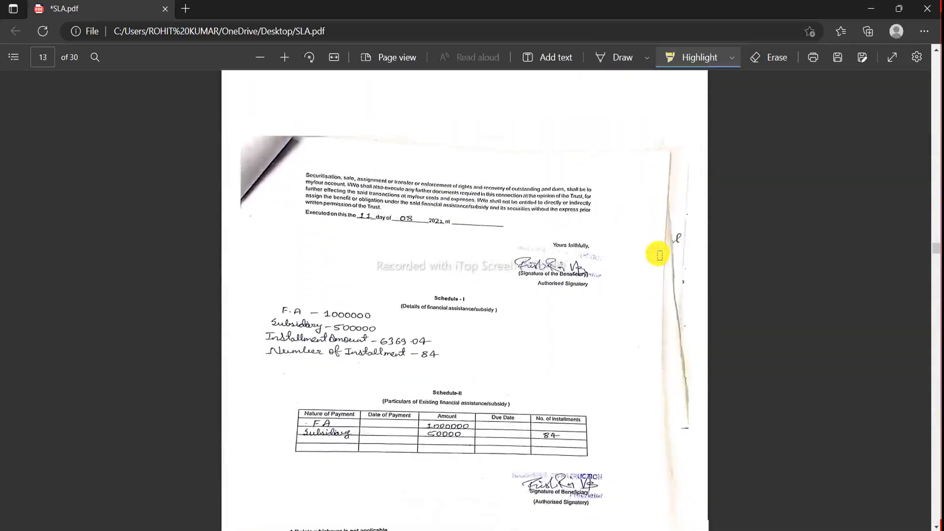
scroll(659, 254, down, 2)
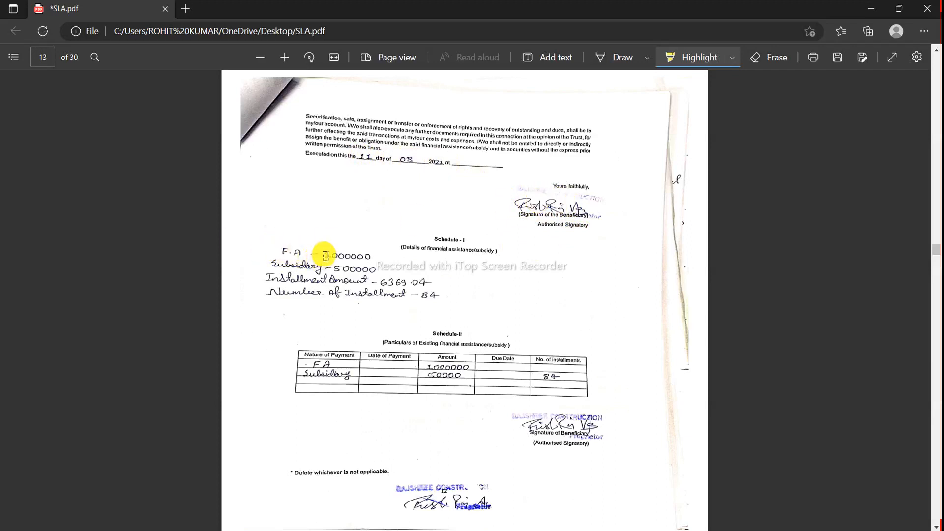
mouse_move(326, 256)
mouse_down()
mouse_move(382, 257)
mouse_move(350, 270)
mouse_move(433, 283)
mouse_up()
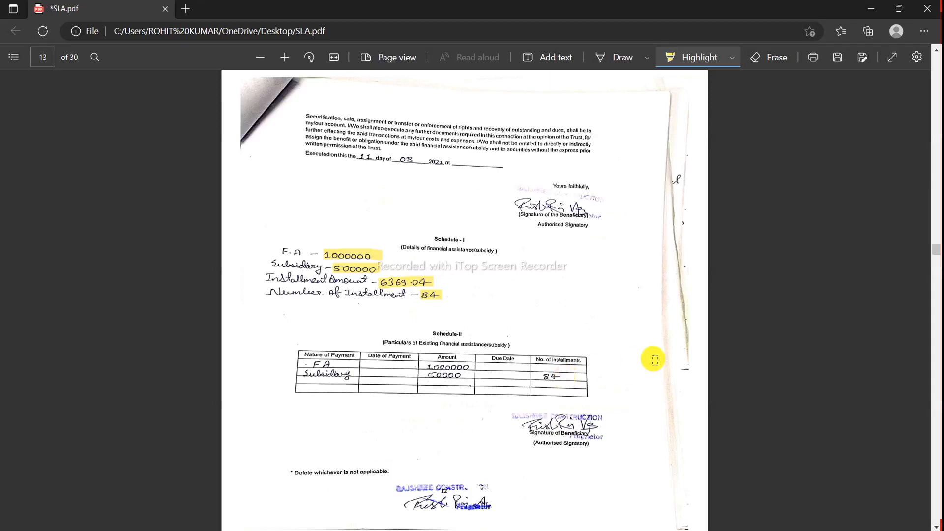
Loop the beneficiary's signature and firm stamp below the Schedule-II table on page 13 in yellow.
scroll(654, 360, down, 4)
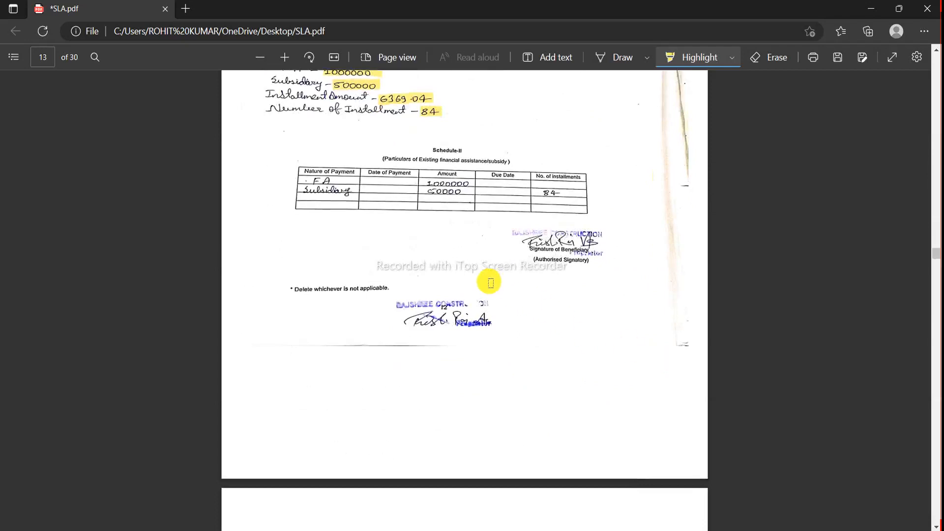
mouse_move(486, 253)
mouse_down()
mouse_move(497, 236)
mouse_move(648, 236)
mouse_up()
mouse_move(674, 293)
mouse_down()
mouse_move(489, 274)
mouse_move(500, 229)
mouse_up()
In the terms and conditions agreement on page 14, highlight the applicant's name, date, application number and the blank letter number in yellow.
scroll(587, 336, down, 10)
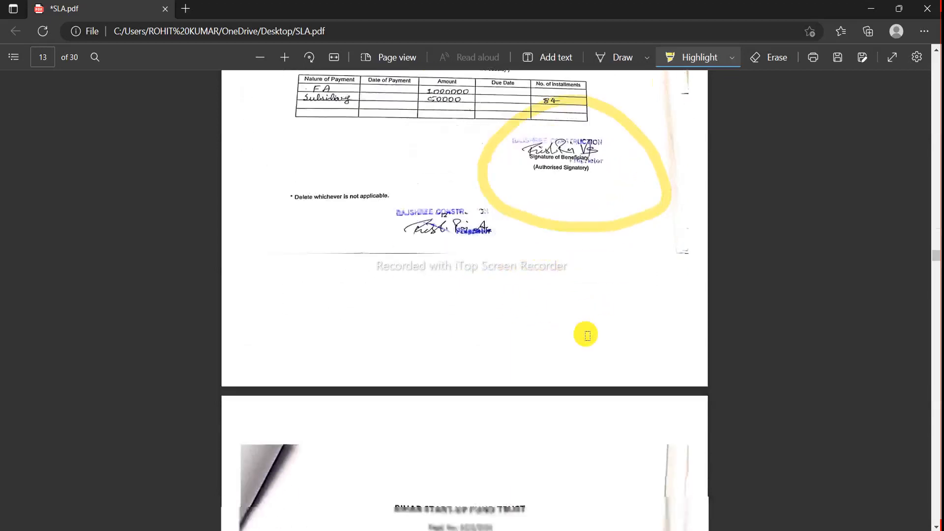
scroll(588, 336, down, 3)
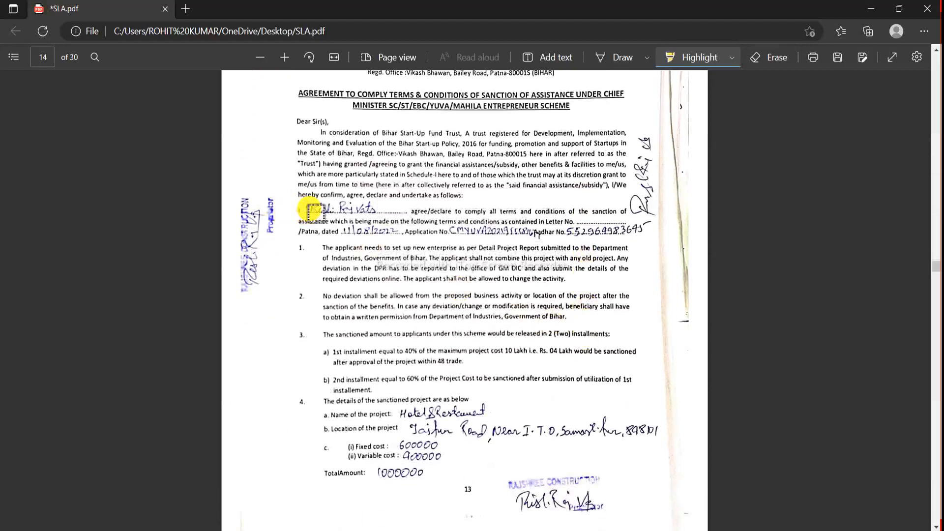
drag(314, 212, 377, 210)
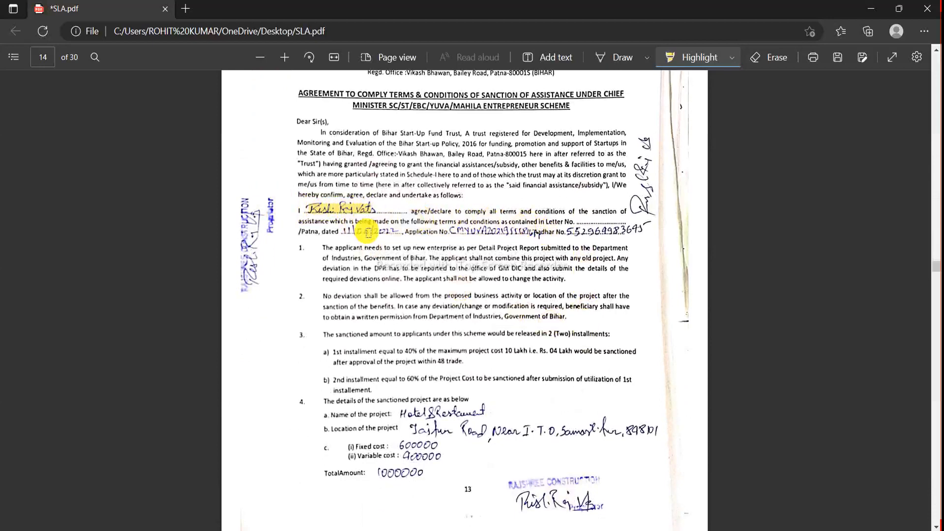
drag(345, 235, 642, 232)
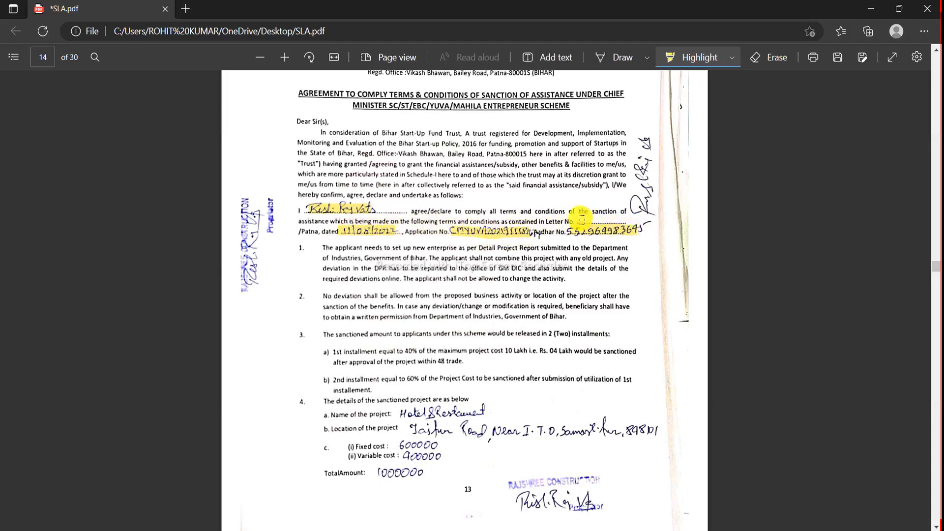
drag(582, 220, 623, 221)
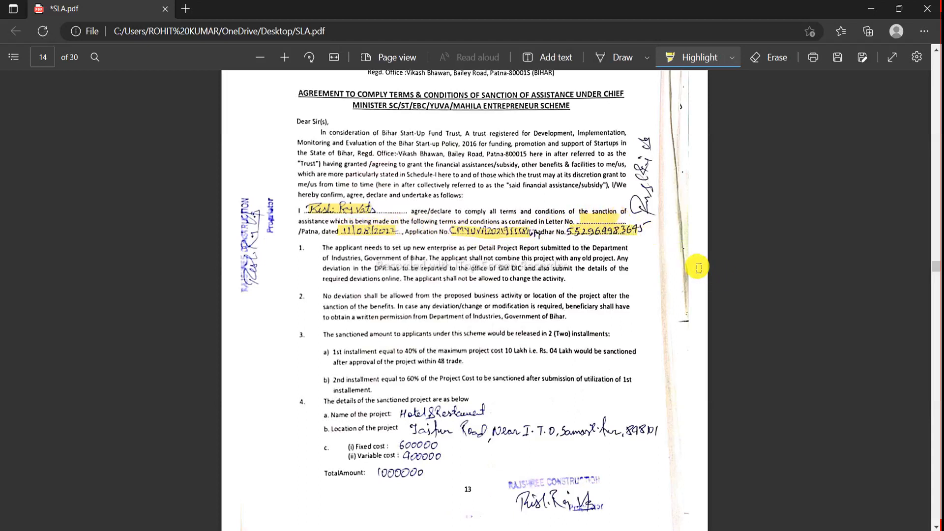
Highlight the project's name, location, fixed cost, variable cost and total amount on page 14, and the 4,00,000 first installment on page 15.
scroll(699, 268, down, 1)
scroll(699, 268, down, 3)
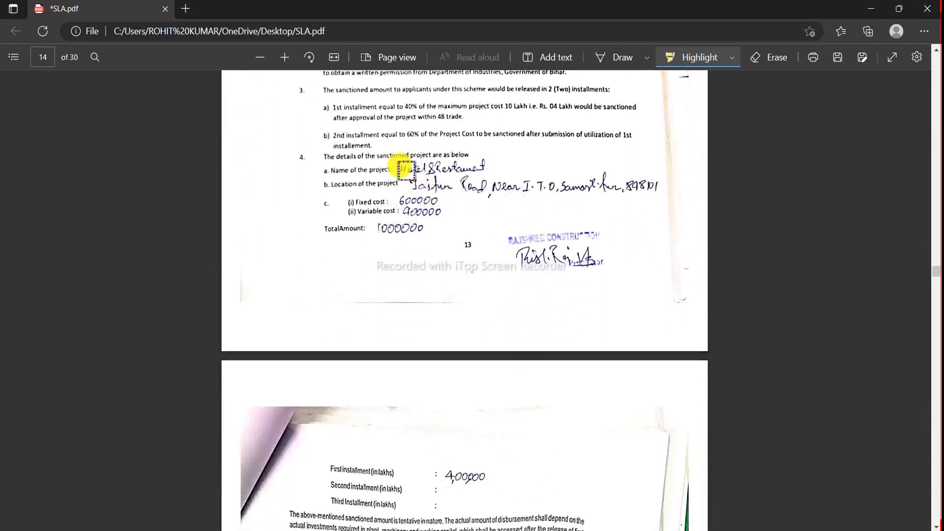
drag(406, 170, 481, 167)
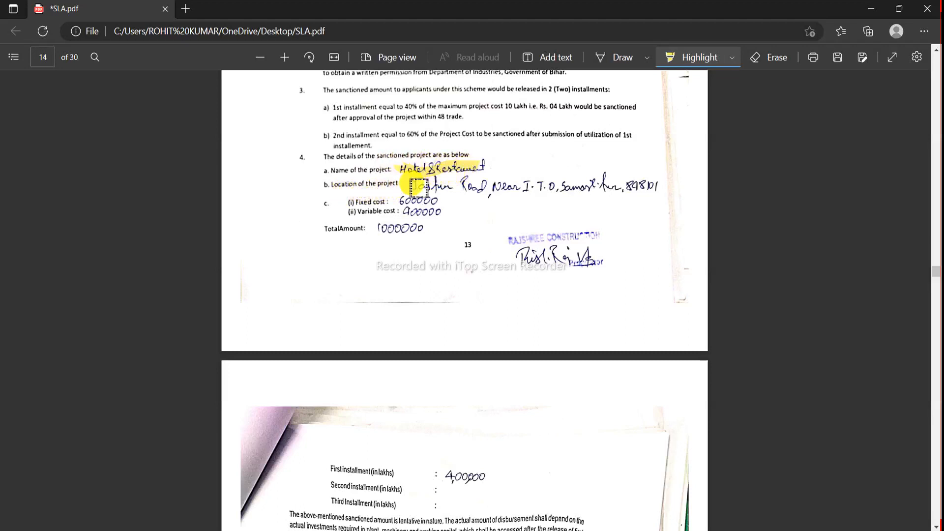
drag(419, 187, 689, 188)
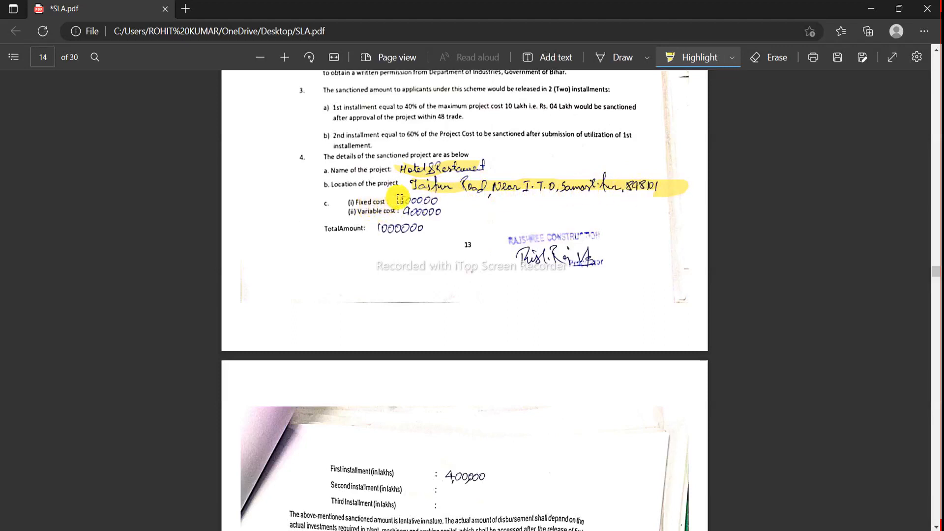
mouse_move(400, 200)
mouse_down()
mouse_move(438, 201)
mouse_move(416, 211)
mouse_move(443, 212)
mouse_up()
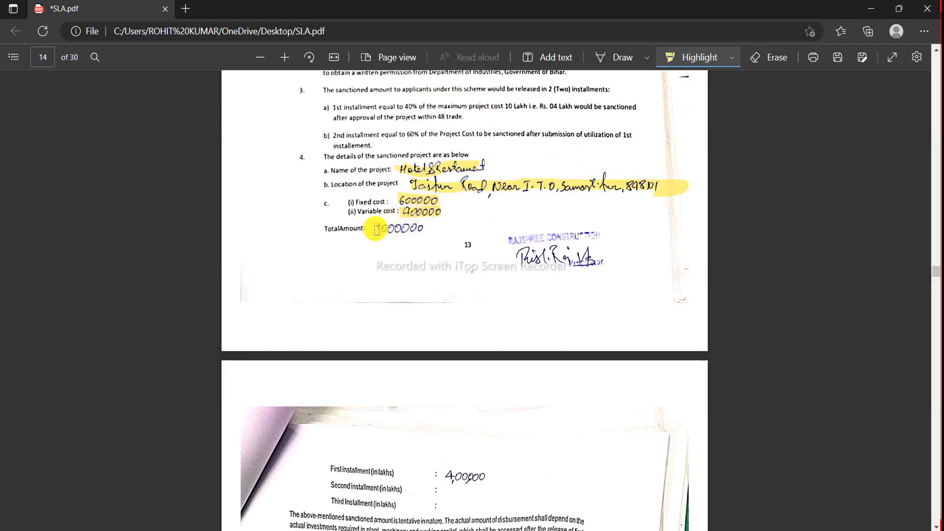
drag(375, 228, 432, 227)
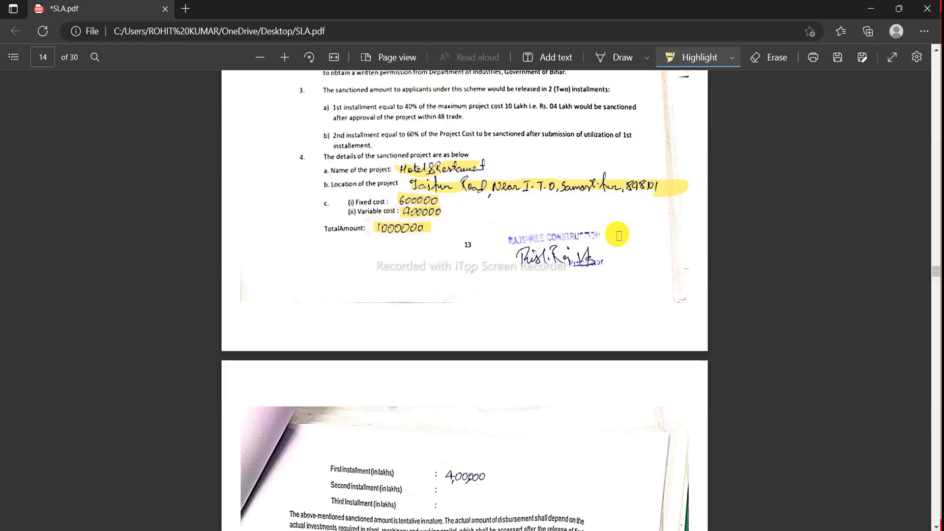
scroll(619, 235, down, 6)
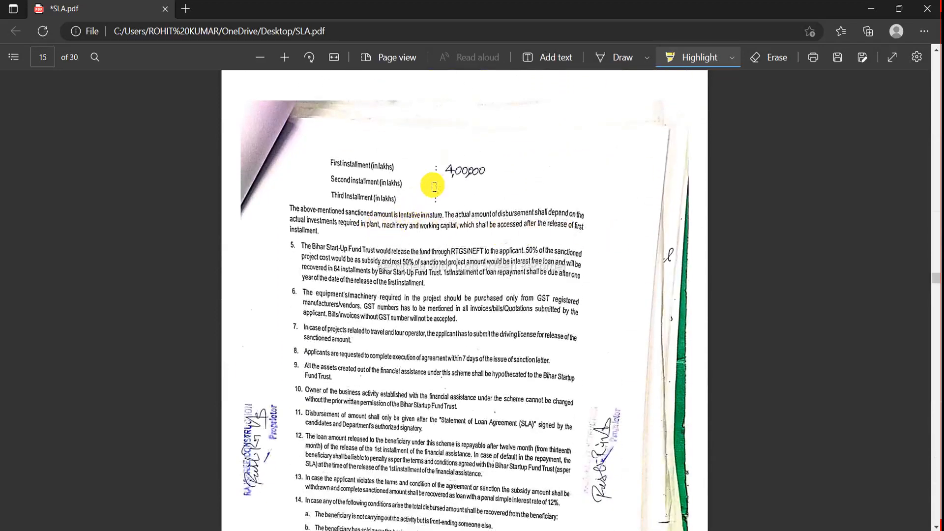
drag(449, 174, 493, 174)
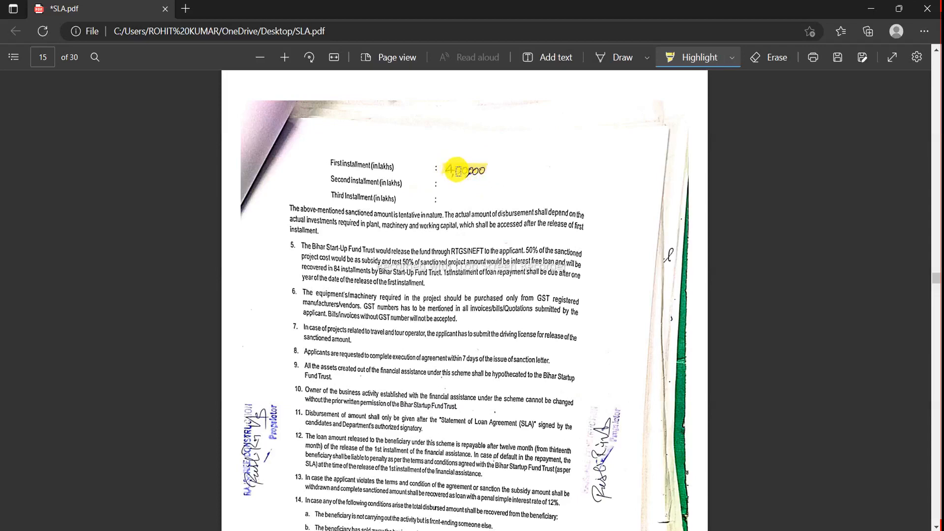
Highlight the handwritten place in the agreement to be executed by the beneficiary on page 16 in yellow.
scroll(568, 183, down, 1)
scroll(568, 183, down, 10)
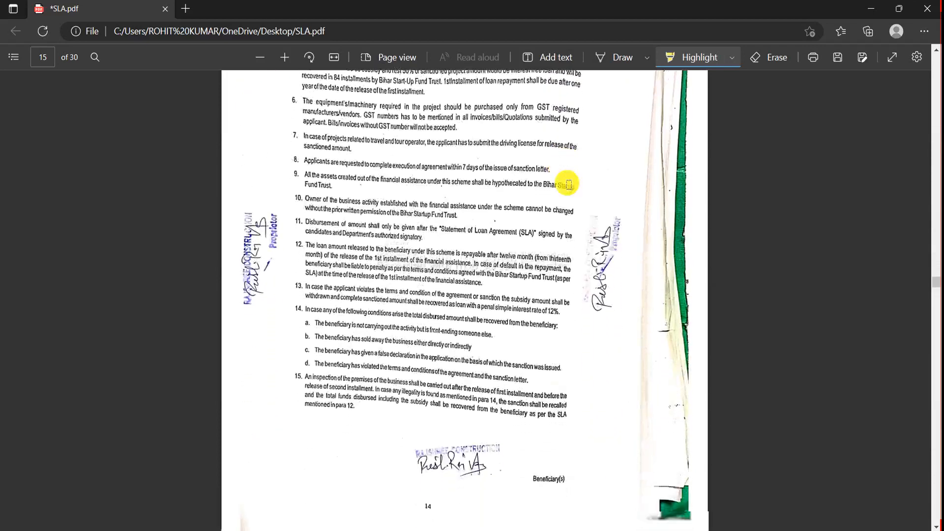
scroll(568, 183, down, 5)
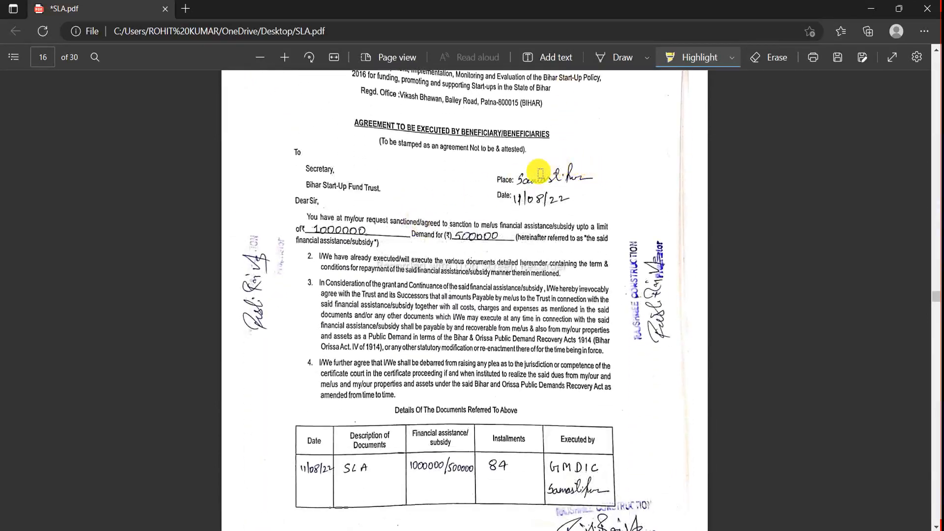
drag(525, 181, 589, 178)
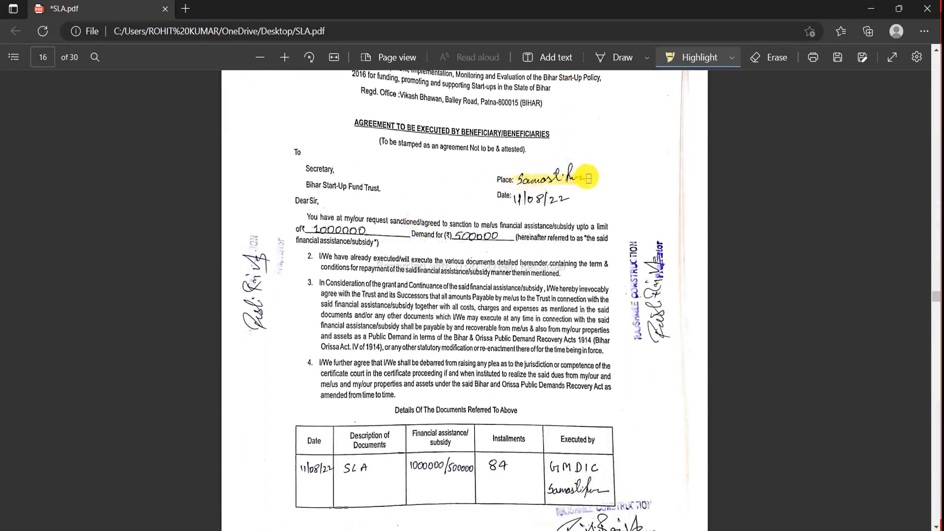
Highlight the date 11/08/22, the 1000000 assistance limit and the 500000 demand amount on page 16 in yellow.
drag(513, 199, 575, 203)
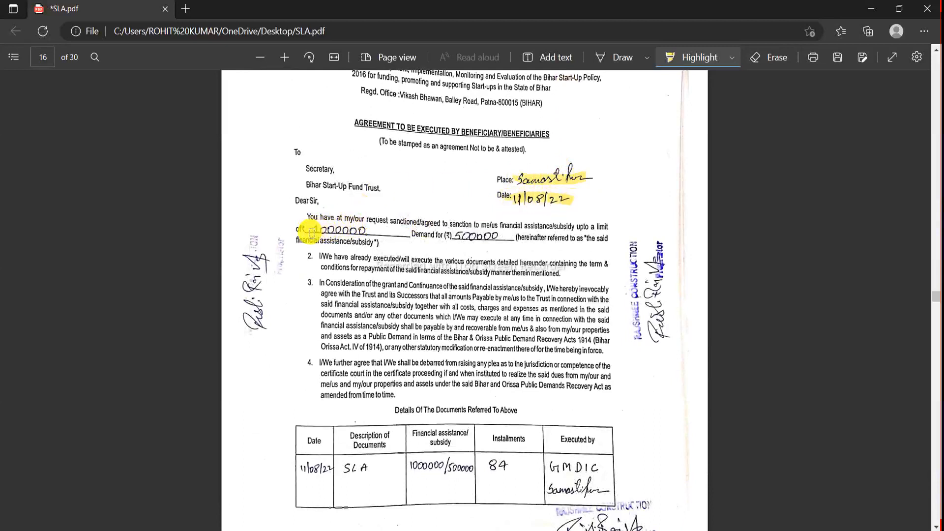
drag(311, 232, 368, 230)
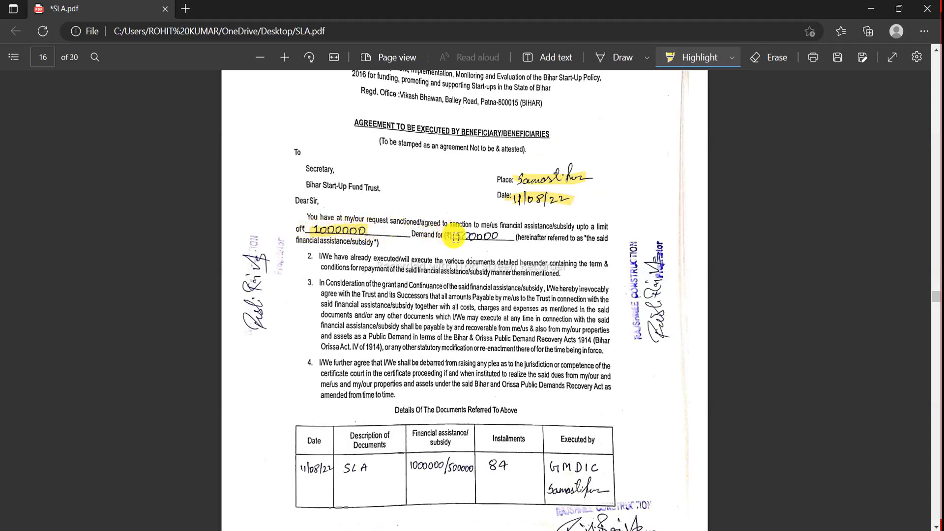
drag(456, 237, 503, 241)
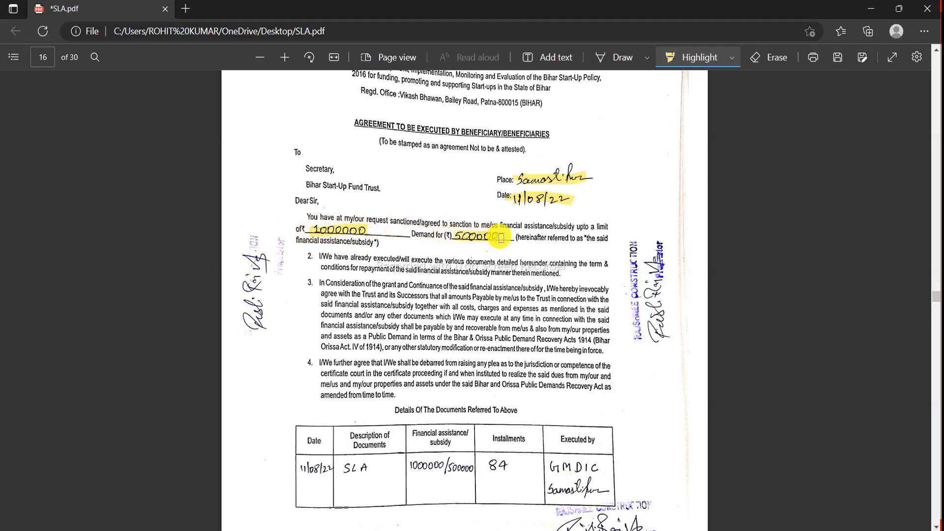
drag(501, 238, 472, 238)
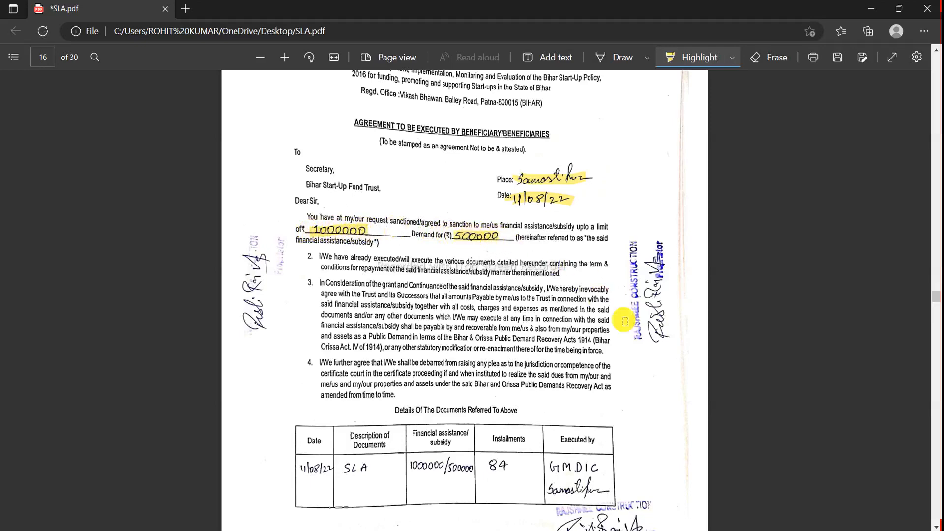
Highlight the page 16 document details row in yellow: date, SLA, 1000000/500000, 84 installments and the executing GMDIC office.
scroll(624, 320, down, 5)
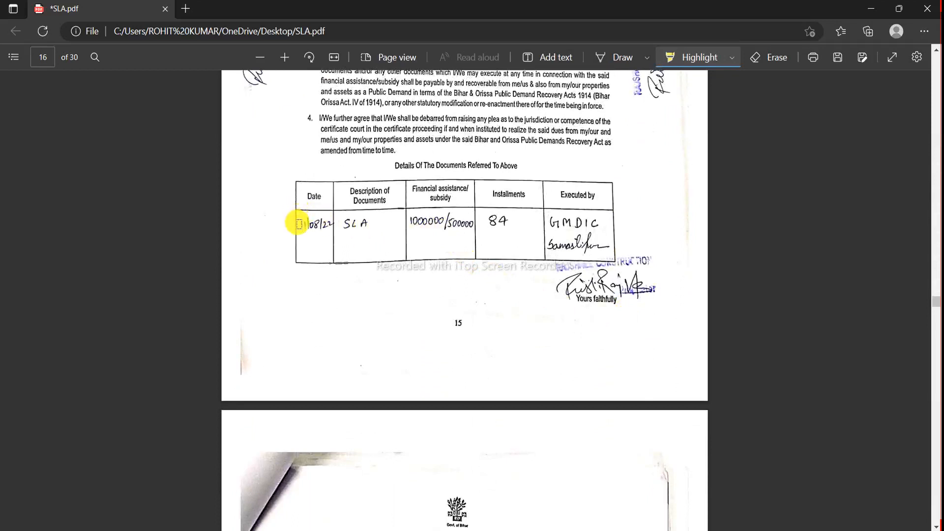
drag(305, 226, 334, 229)
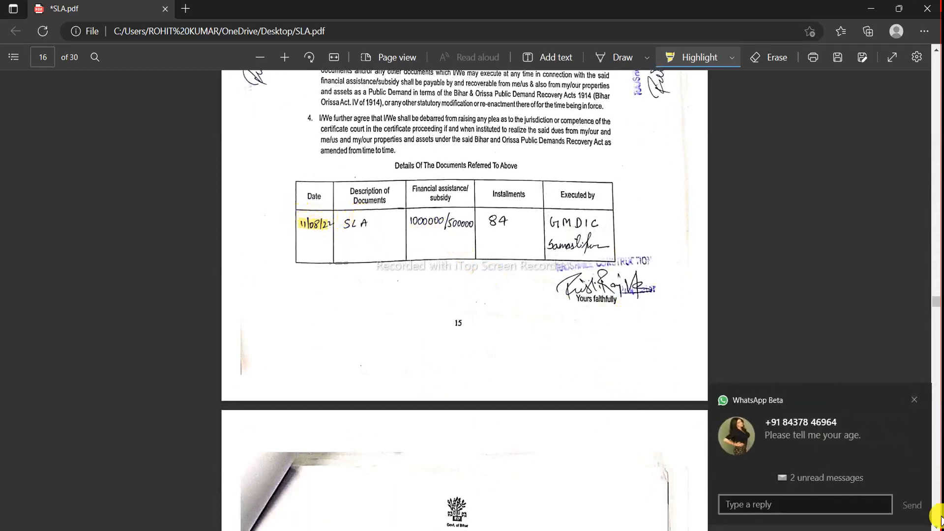
click(912, 399)
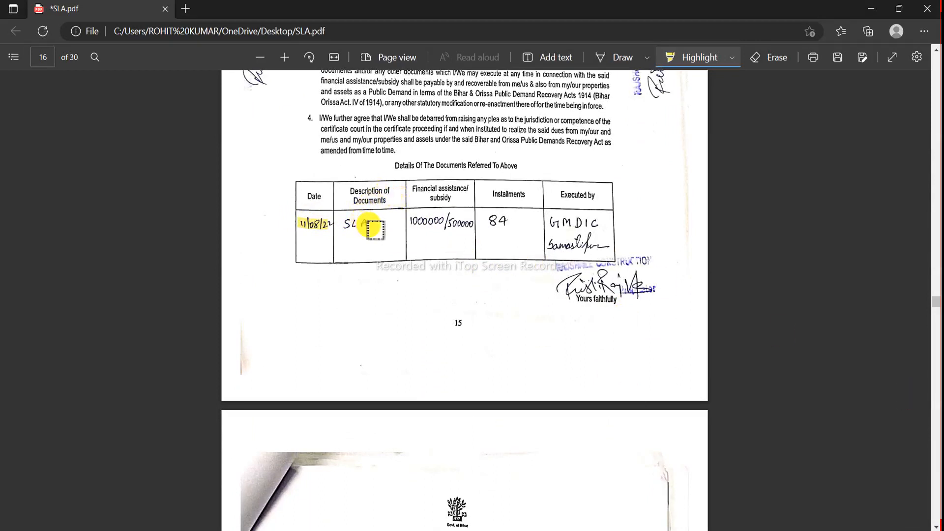
drag(375, 229, 342, 231)
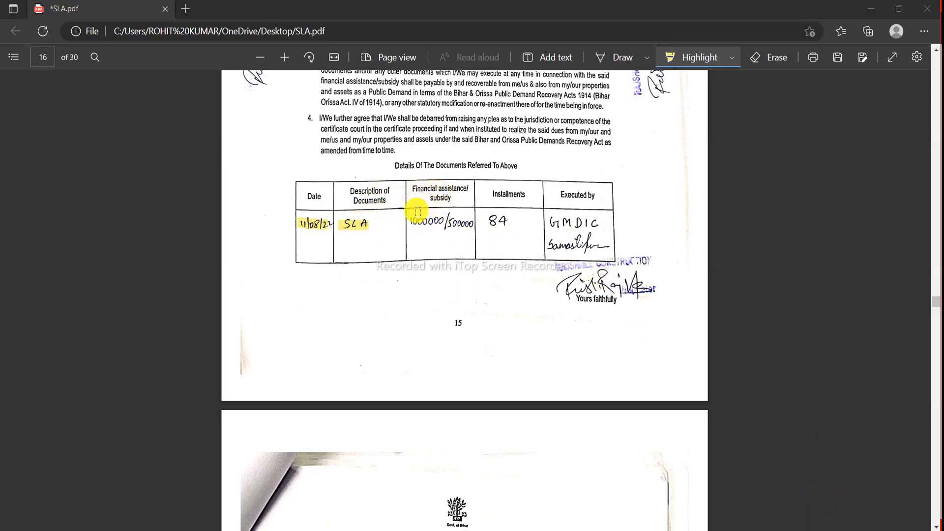
drag(442, 224, 473, 224)
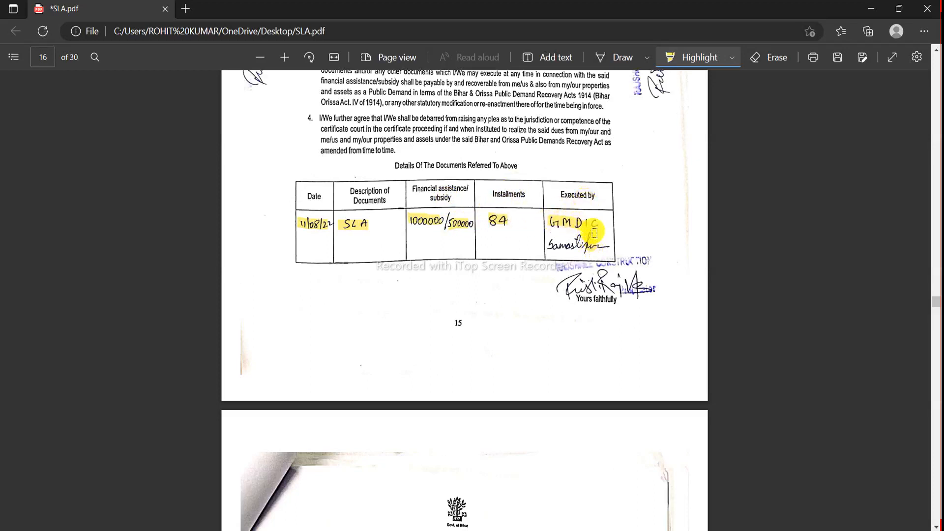
mouse_move(594, 221)
mouse_down()
mouse_move(552, 251)
mouse_move(605, 240)
mouse_move(588, 229)
mouse_move(564, 258)
mouse_move(554, 245)
mouse_move(565, 231)
mouse_move(585, 236)
mouse_move(559, 246)
mouse_move(562, 232)
mouse_move(610, 236)
mouse_move(585, 250)
mouse_move(574, 237)
mouse_up()
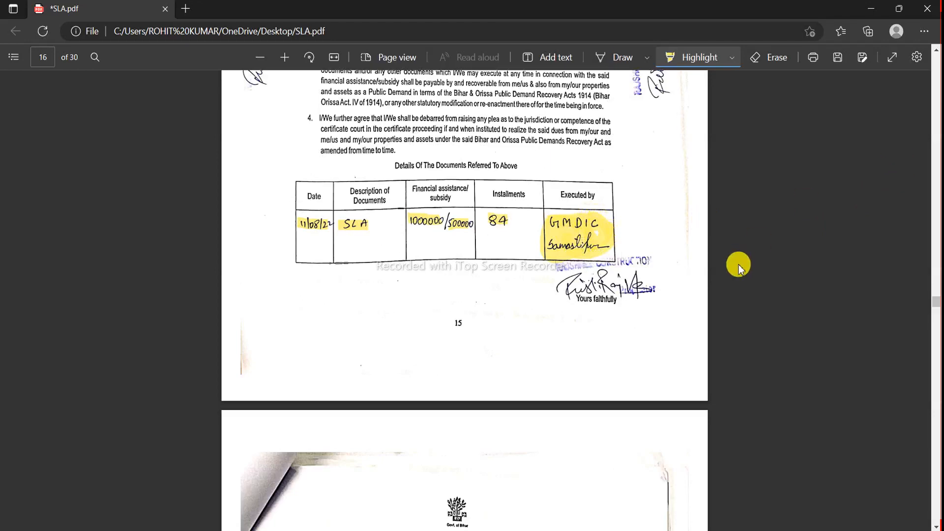
In the hypothecation agreement on page 17, highlight the place, the date 11/08 and year 22, and the beneficiary's name, parent's name and address line.
scroll(649, 213, down, 10)
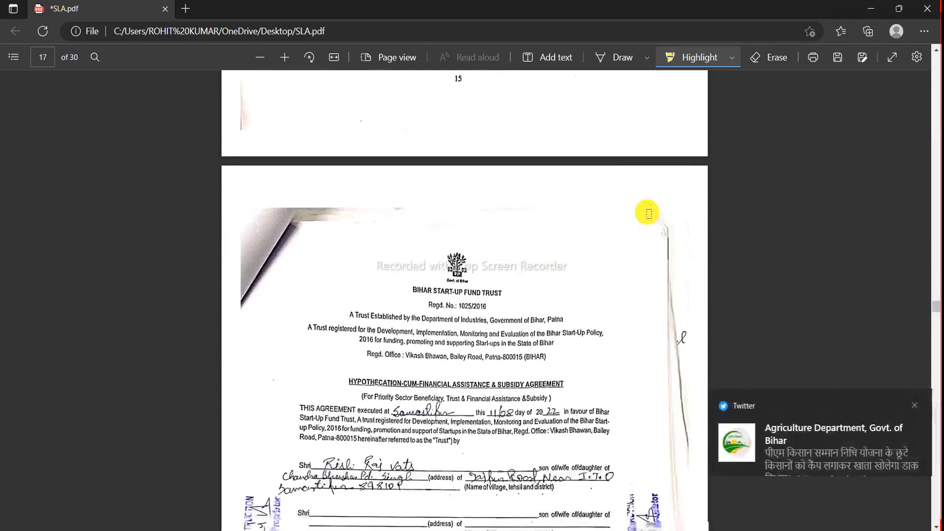
click(917, 406)
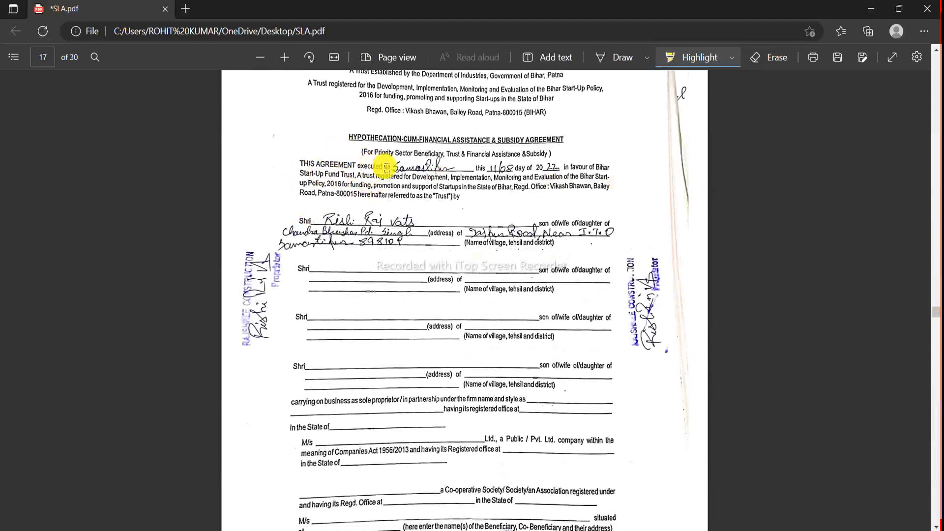
drag(394, 167, 447, 170)
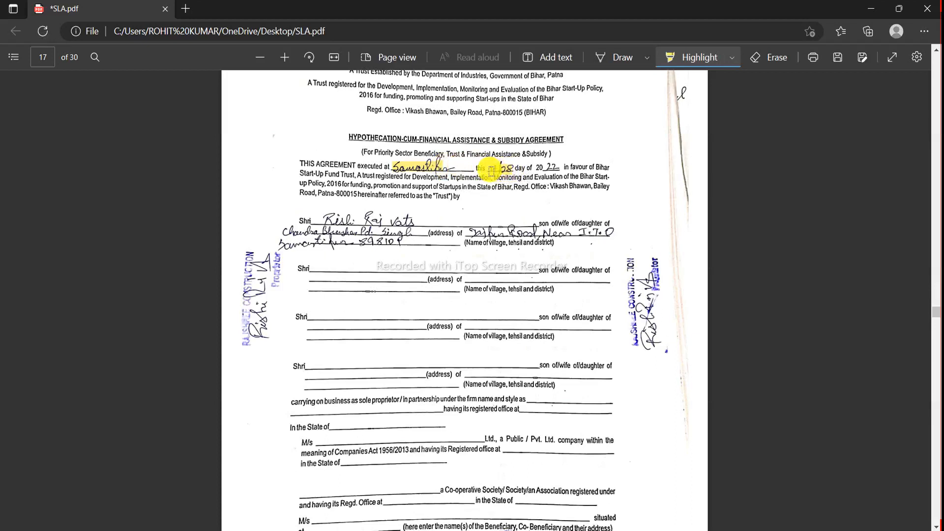
drag(511, 170, 534, 168)
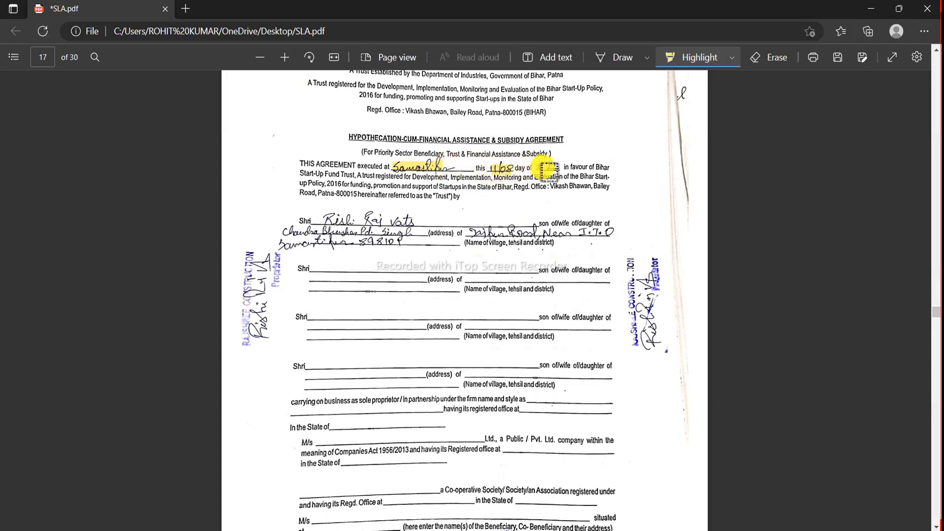
drag(559, 169, 562, 169)
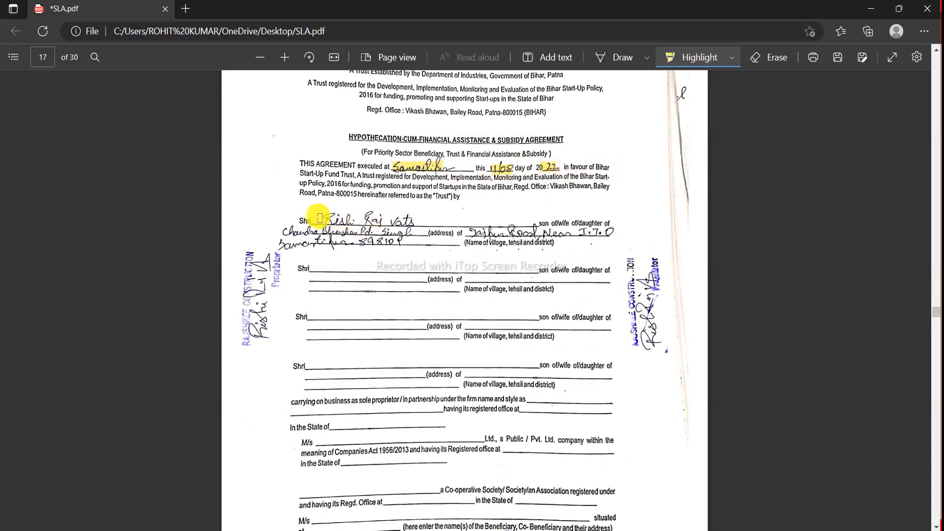
drag(320, 218, 417, 220)
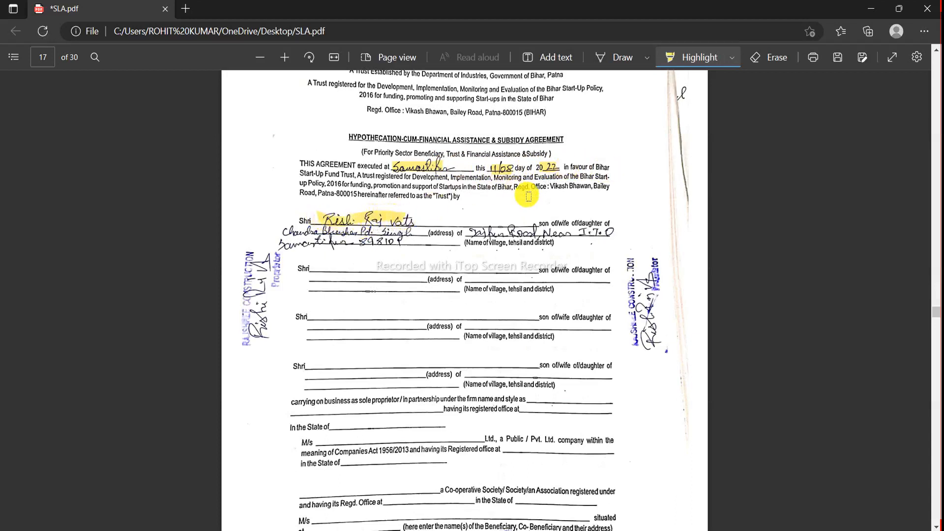
drag(296, 240, 641, 236)
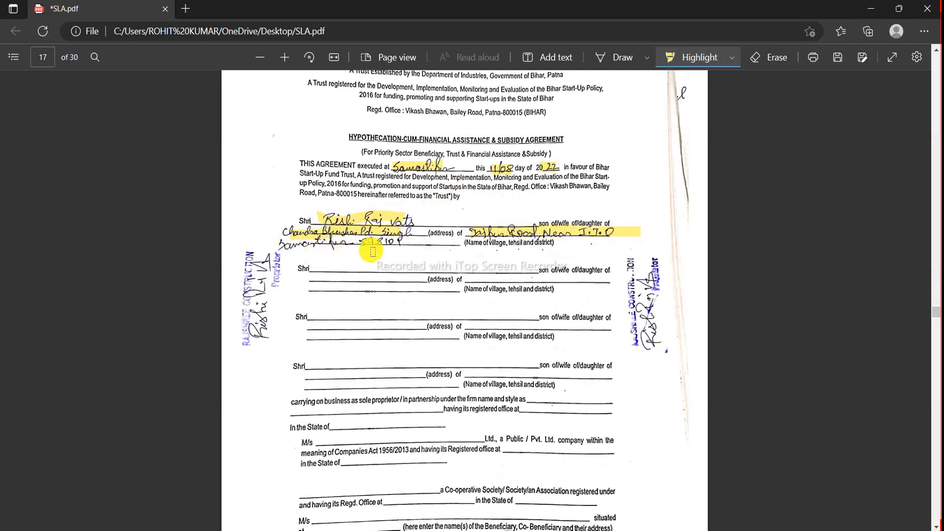
Highlight the handwritten five lakh subsidy amount in clause 4 on page 18 in yellow.
scroll(677, 190, down, 10)
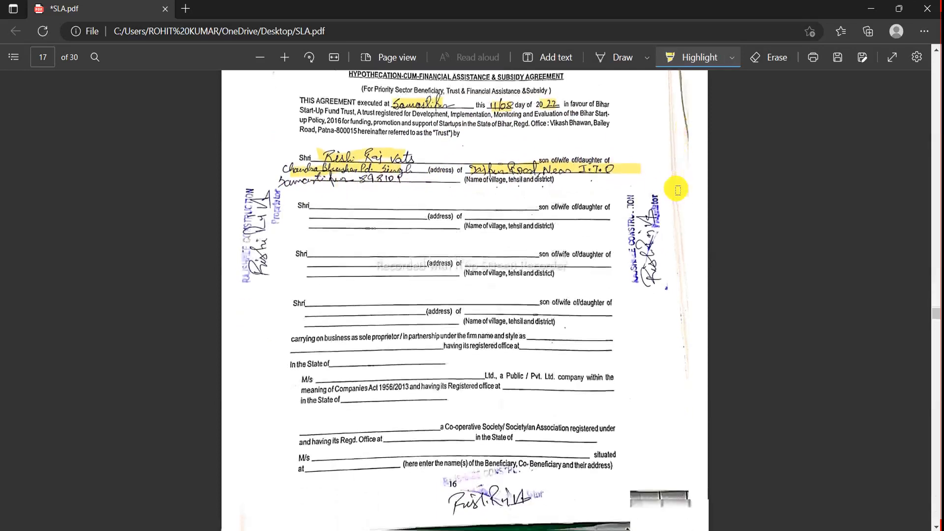
scroll(678, 190, down, 4)
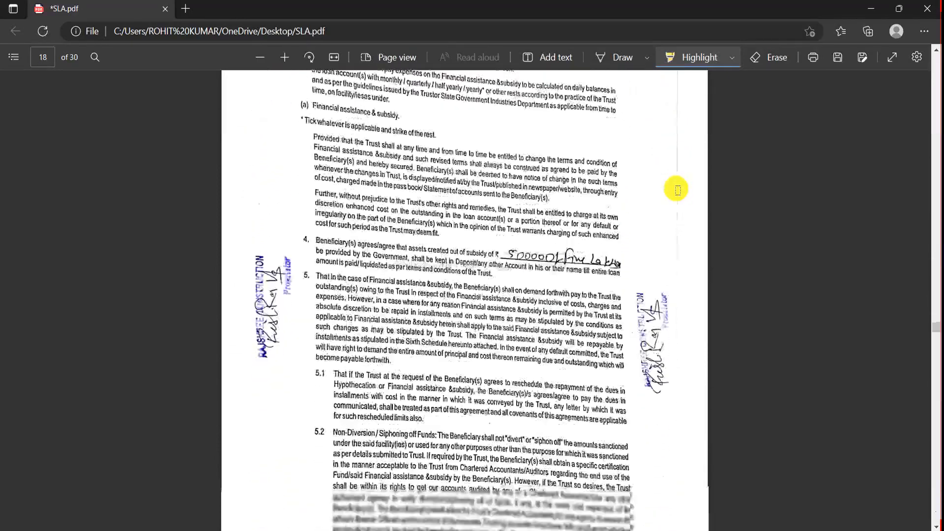
scroll(677, 190, down, 1)
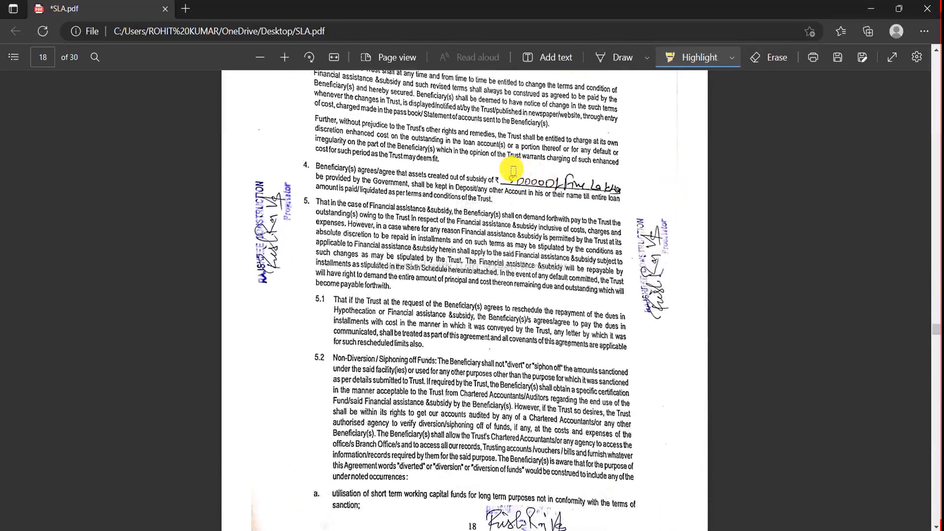
drag(514, 178, 618, 190)
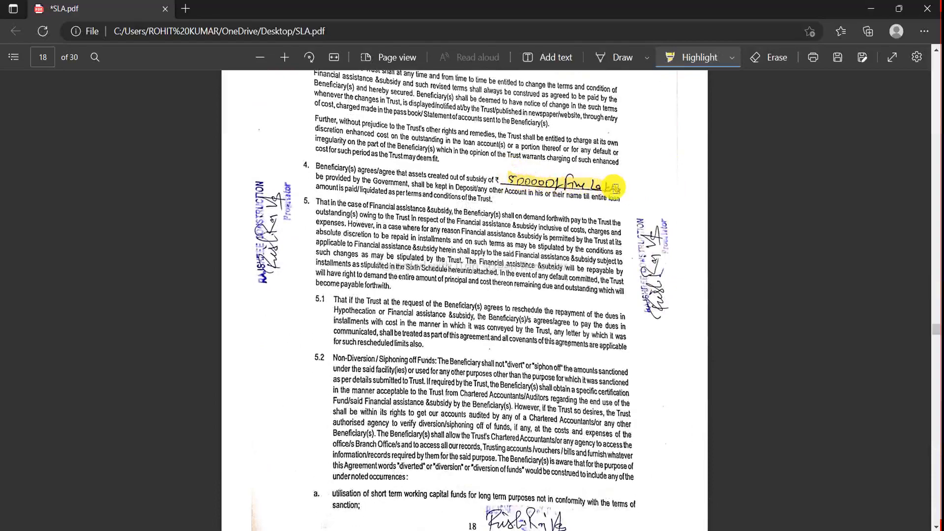
Look through the clauses, blank fields and signed margins on pages 19 to 21 of the agreement.
scroll(615, 188, down, 15)
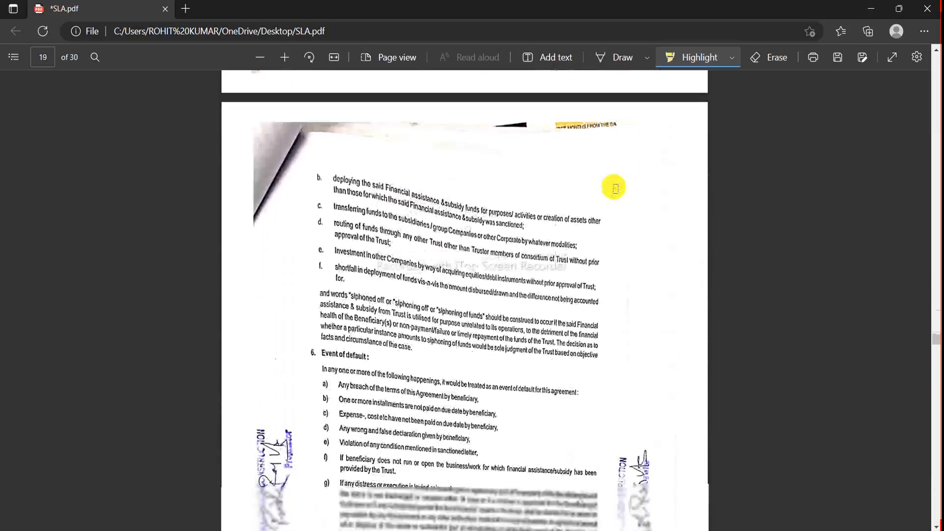
scroll(615, 188, down, 10)
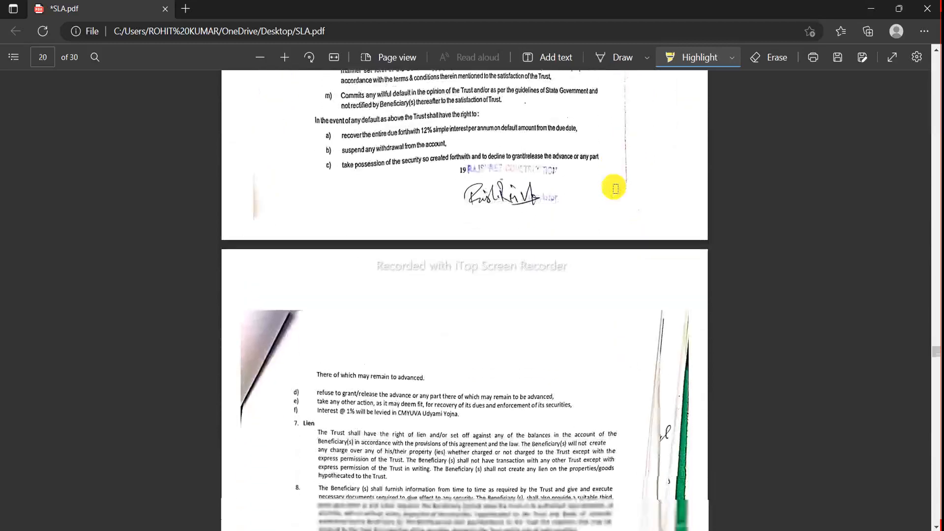
scroll(615, 188, down, 12)
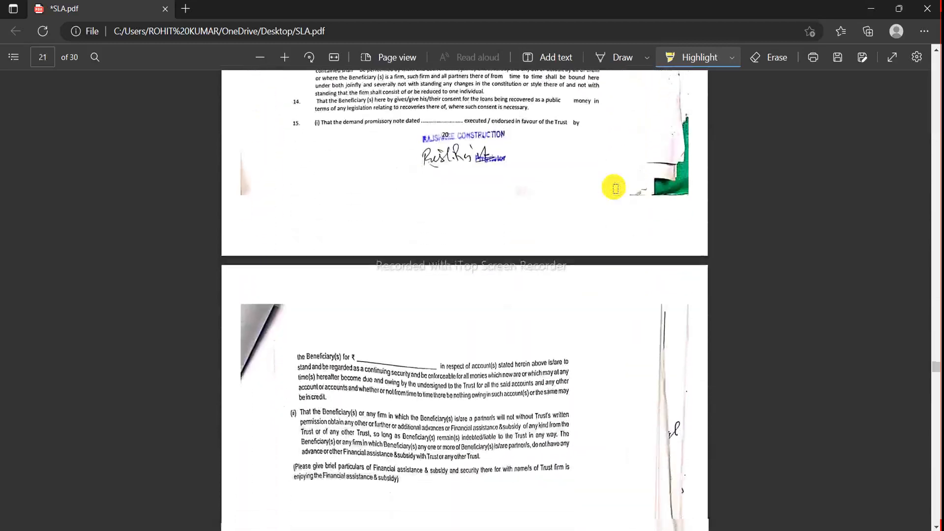
scroll(615, 188, down, 3)
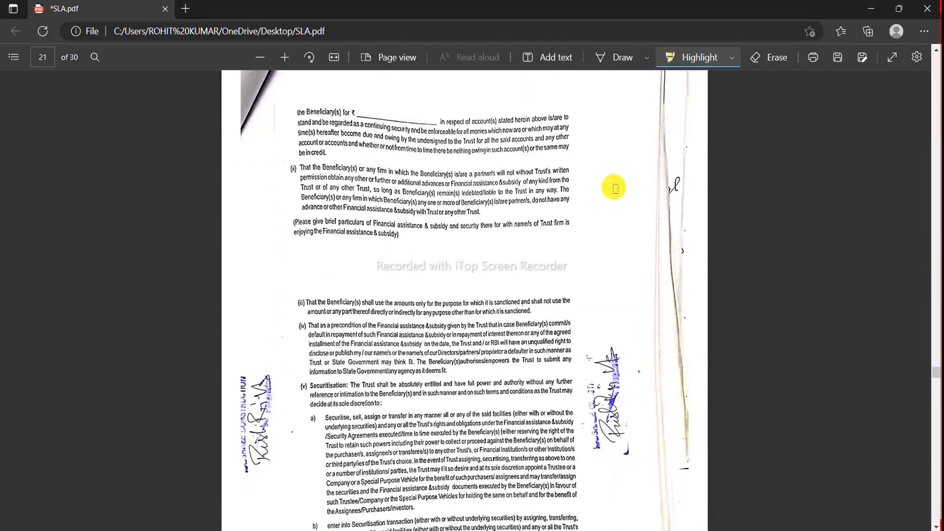
scroll(614, 188, down, 15)
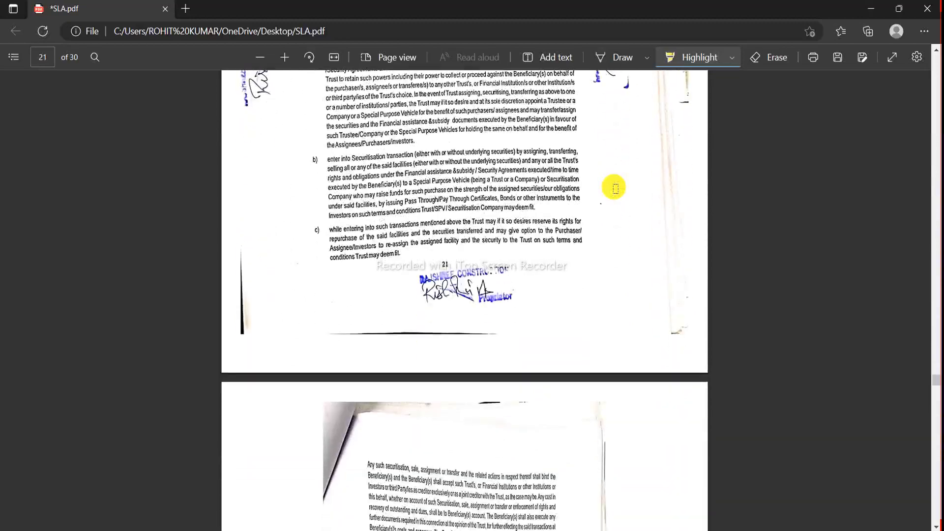
scroll(615, 188, up, 17)
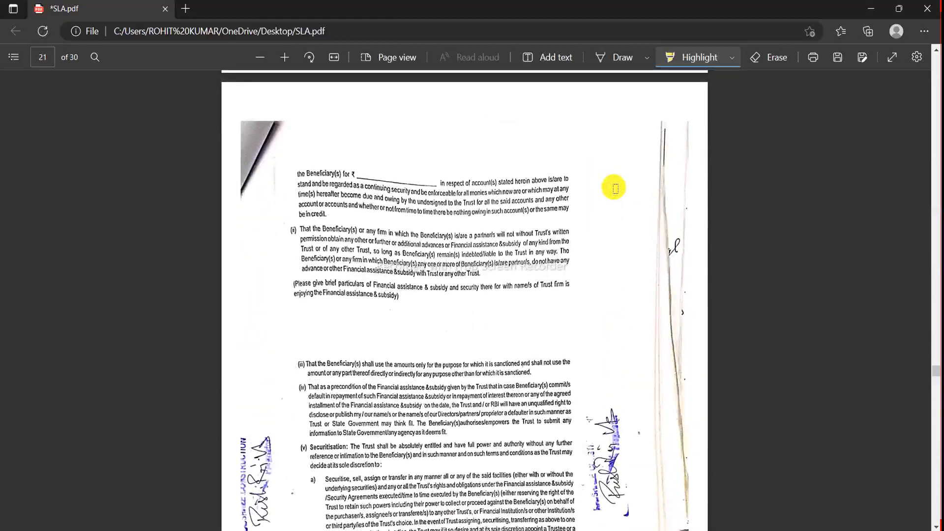
scroll(615, 188, up, 7)
scroll(615, 188, down, 12)
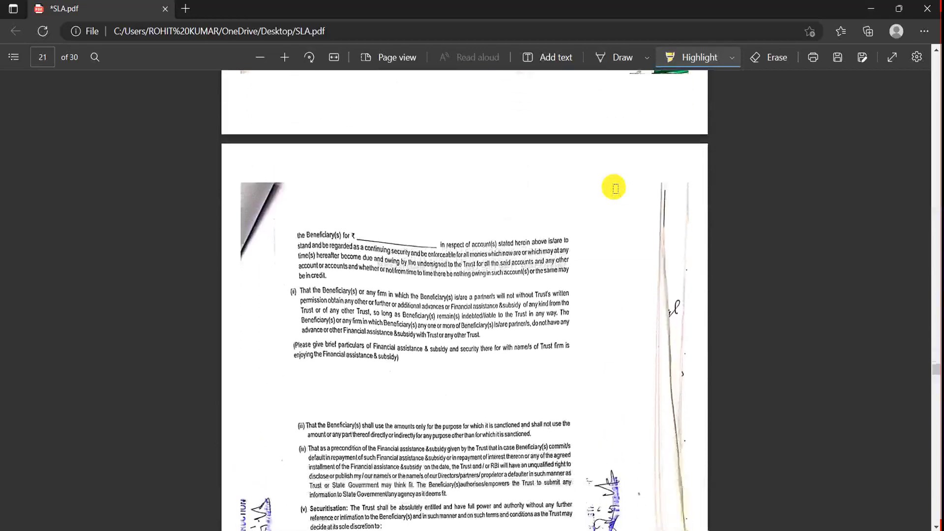
Highlight the place and the date 11/08/22 on page 22, and loop the beneficiary's signature and firm stamp in yellow.
scroll(615, 188, down, 19)
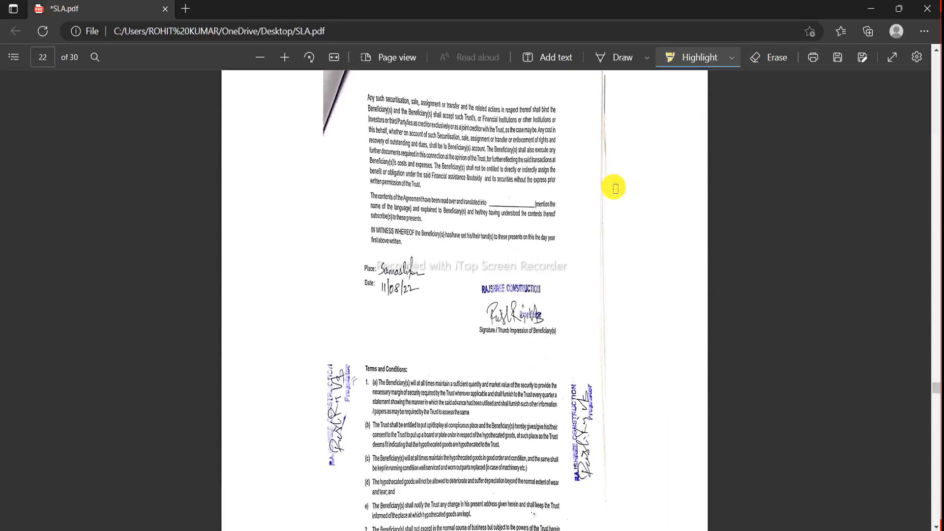
scroll(615, 188, down, 2)
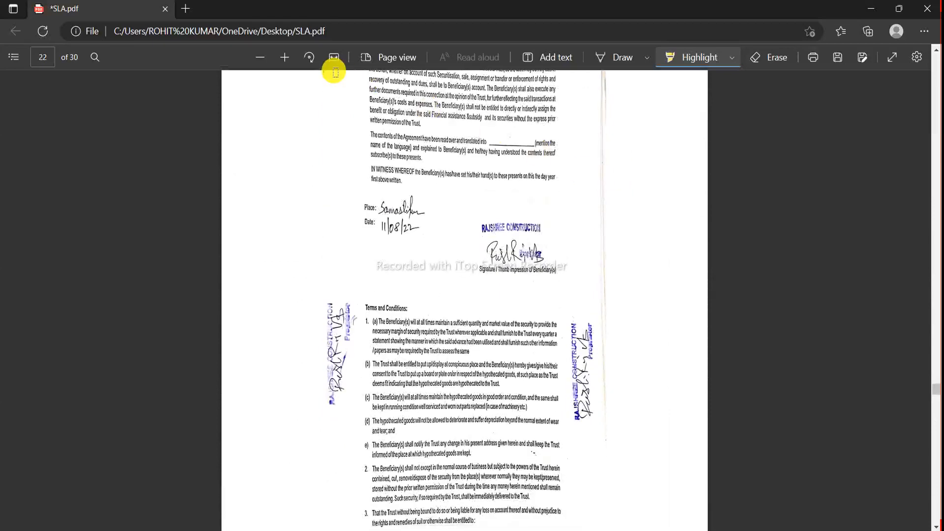
drag(387, 212, 426, 215)
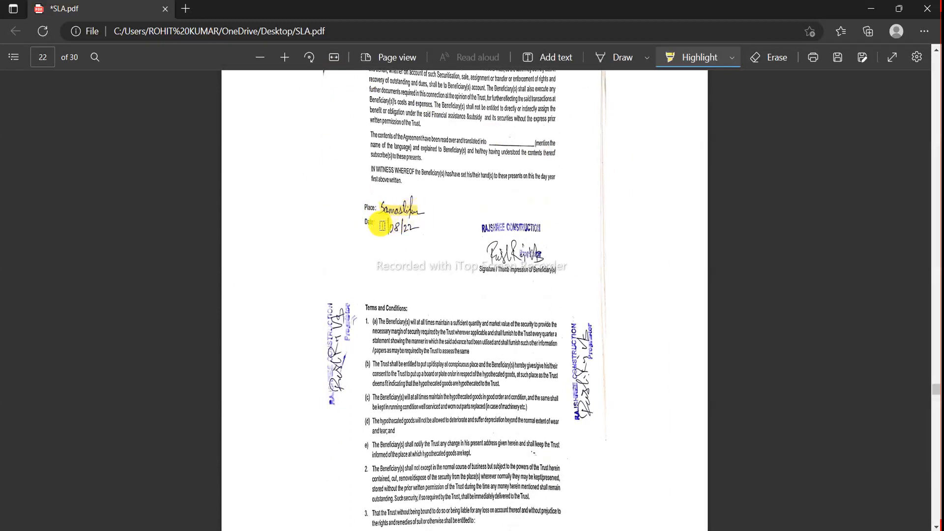
drag(382, 226, 423, 231)
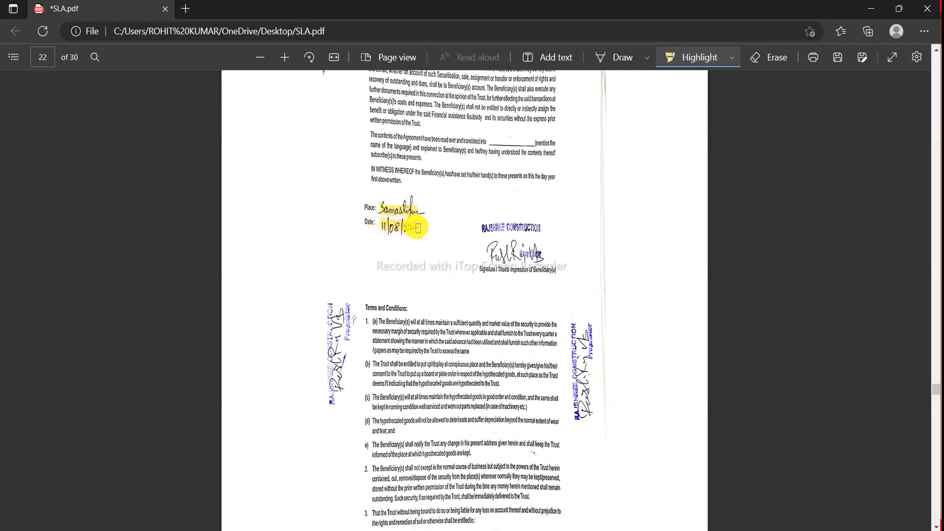
mouse_move(510, 206)
mouse_down()
mouse_move(470, 209)
mouse_move(502, 308)
mouse_move(582, 245)
mouse_move(502, 209)
mouse_move(515, 203)
mouse_up()
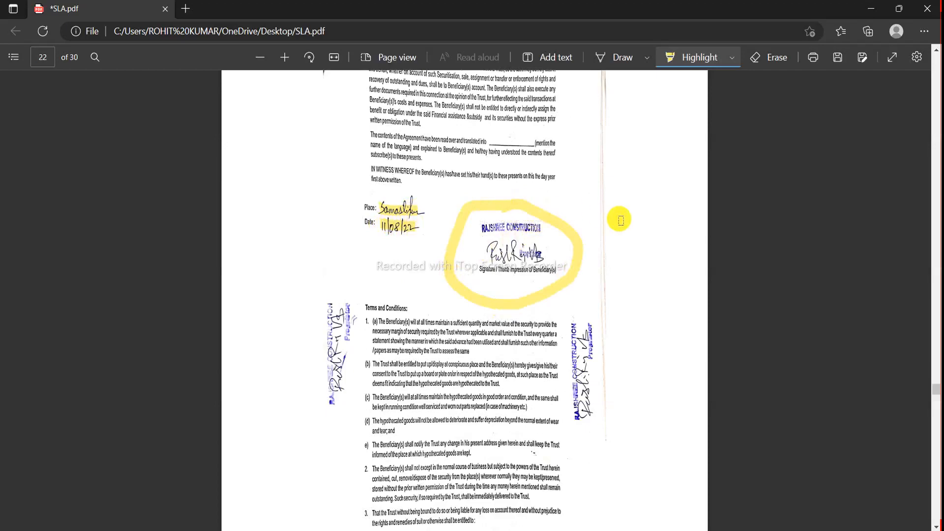
In the First Schedule on page 24, highlight the Hotel, Restaurant activity, the first two assets with their quantities, and the asset column's length.
scroll(625, 224, down, 10)
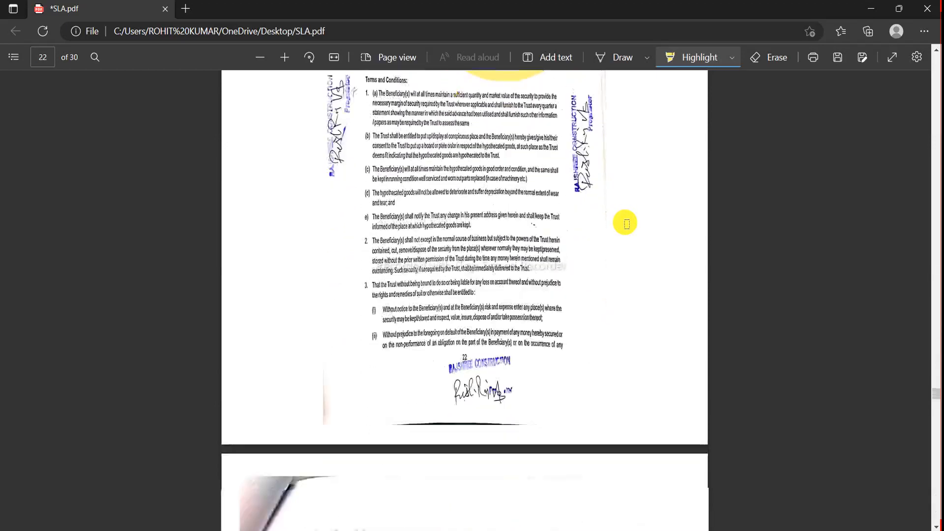
scroll(625, 224, down, 9)
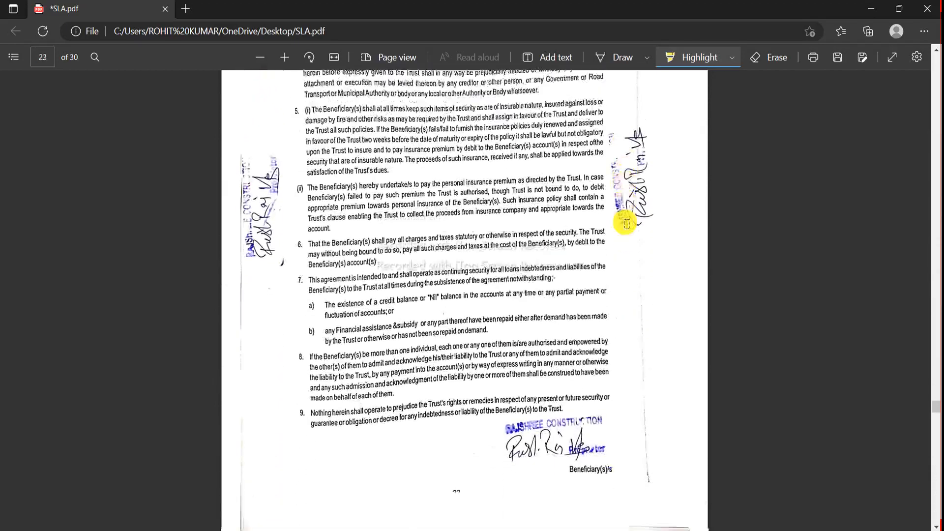
scroll(625, 224, down, 8)
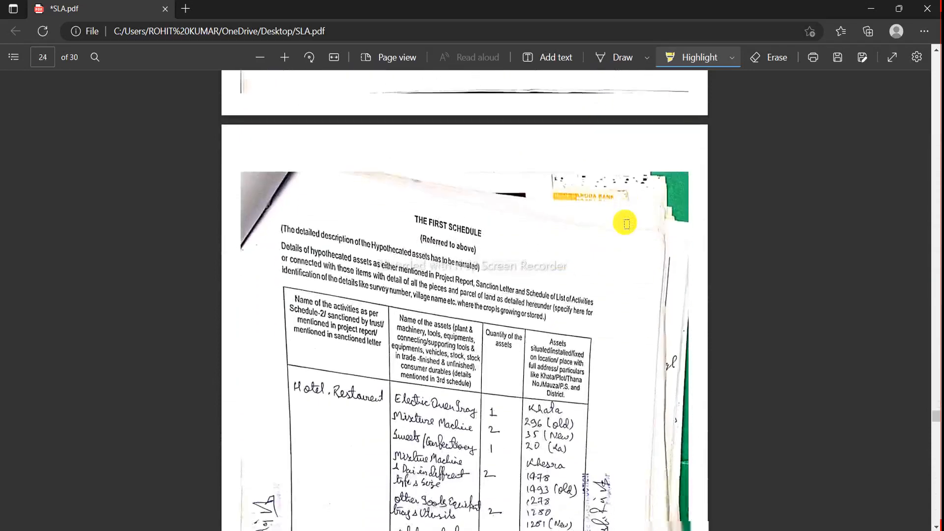
scroll(625, 224, down, 1)
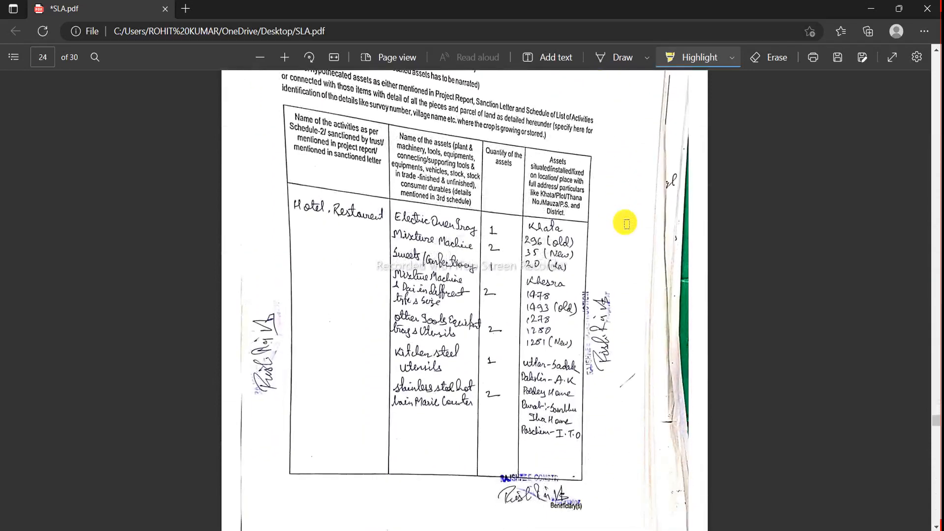
scroll(626, 224, up, 2)
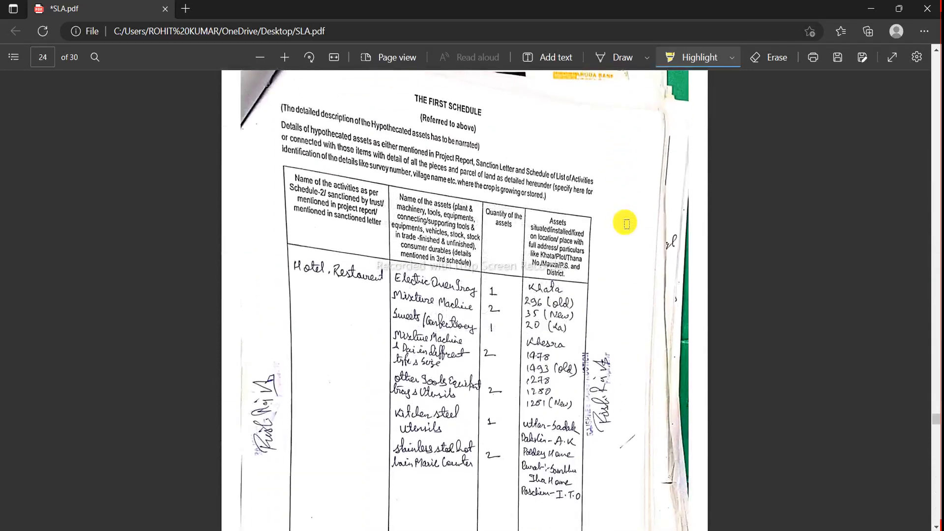
scroll(625, 224, down, 2)
scroll(626, 224, down, 1)
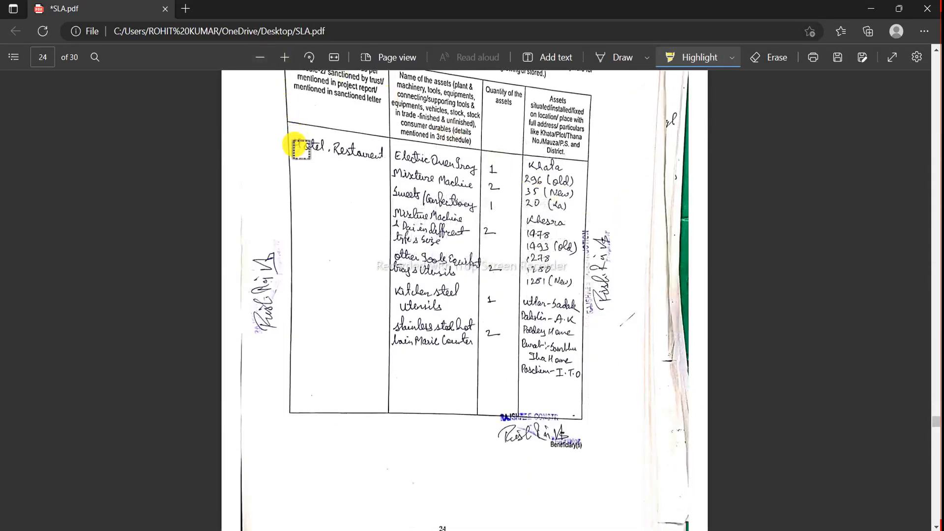
drag(301, 149, 387, 157)
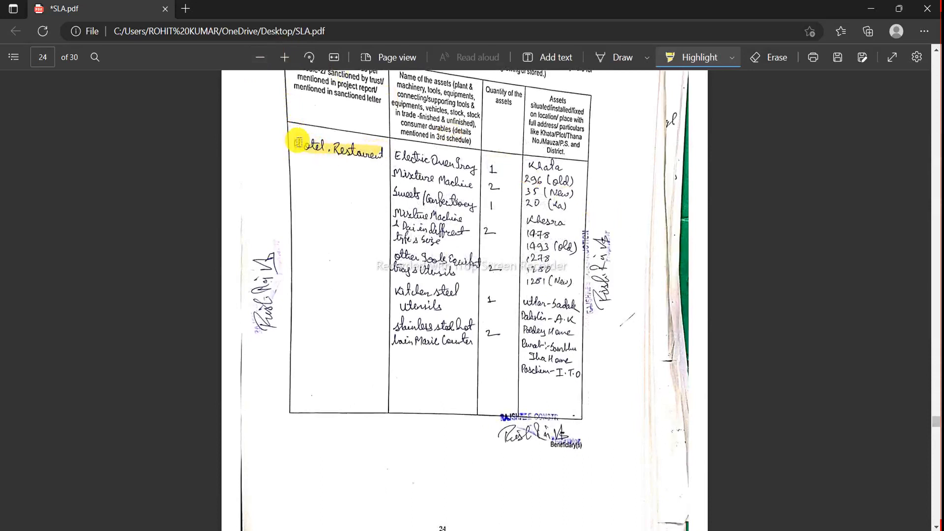
drag(298, 142, 376, 156)
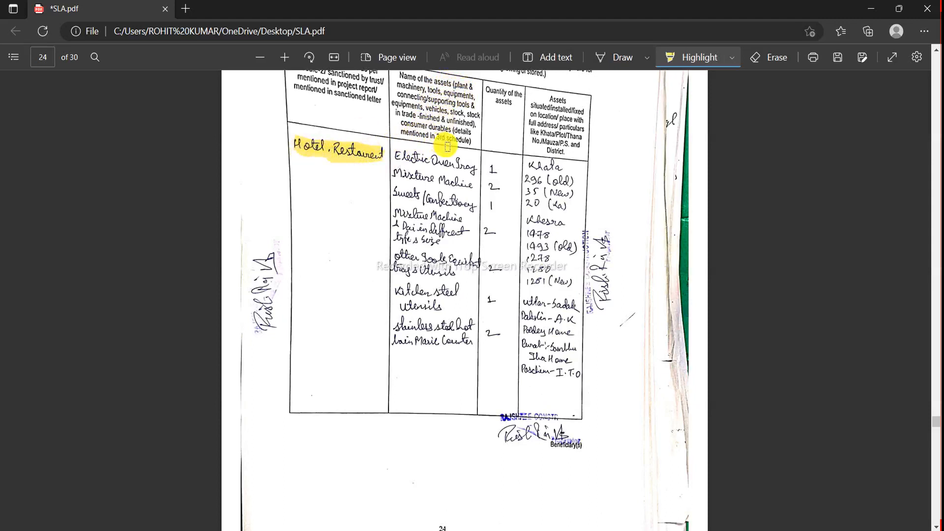
drag(437, 149, 439, 377)
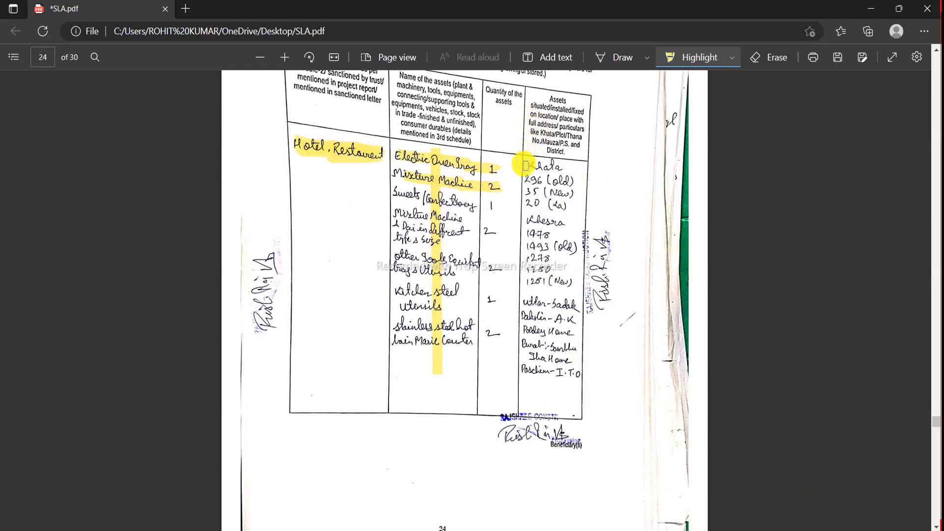
Highlight the Khata and Khesra labels in the asset location column on page 24, and loop the handwritten boundary details in yellow.
drag(530, 167, 563, 166)
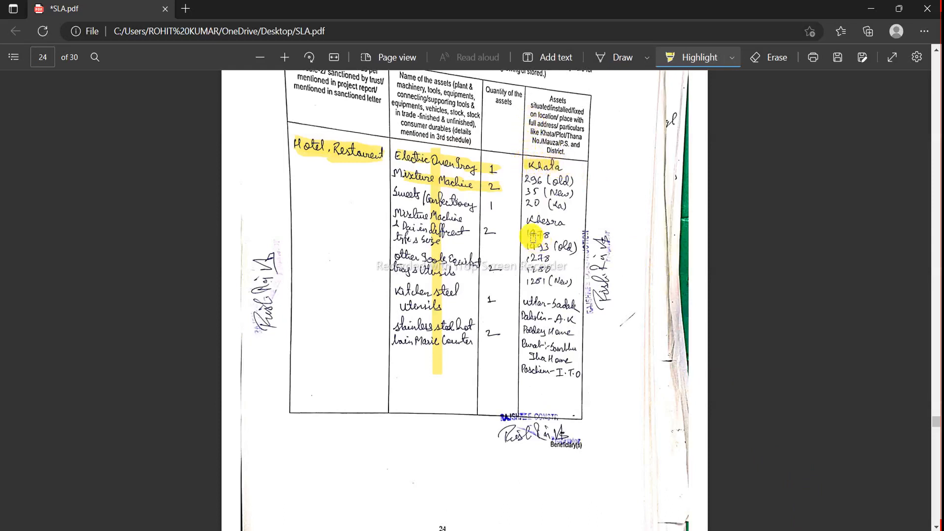
drag(539, 226, 555, 226)
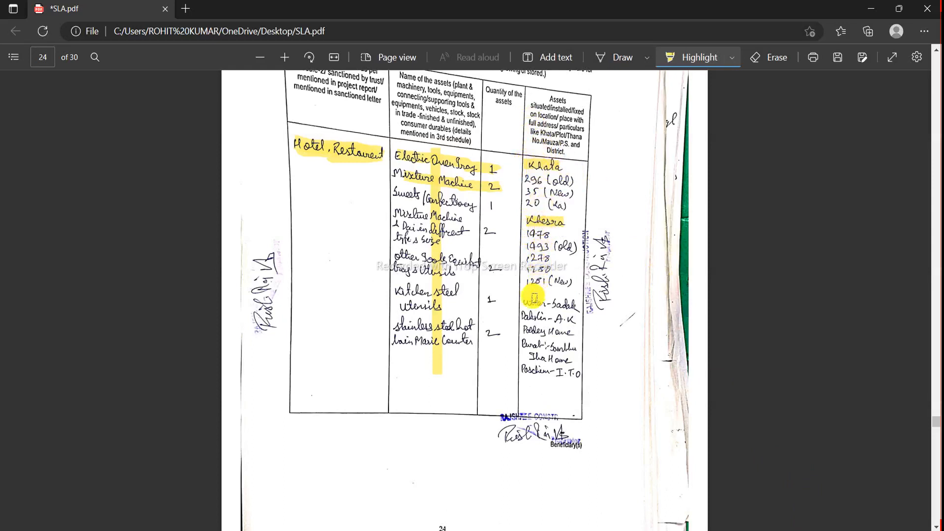
mouse_move(532, 306)
mouse_down()
mouse_move(588, 318)
mouse_move(557, 401)
mouse_move(501, 344)
mouse_move(543, 297)
mouse_up()
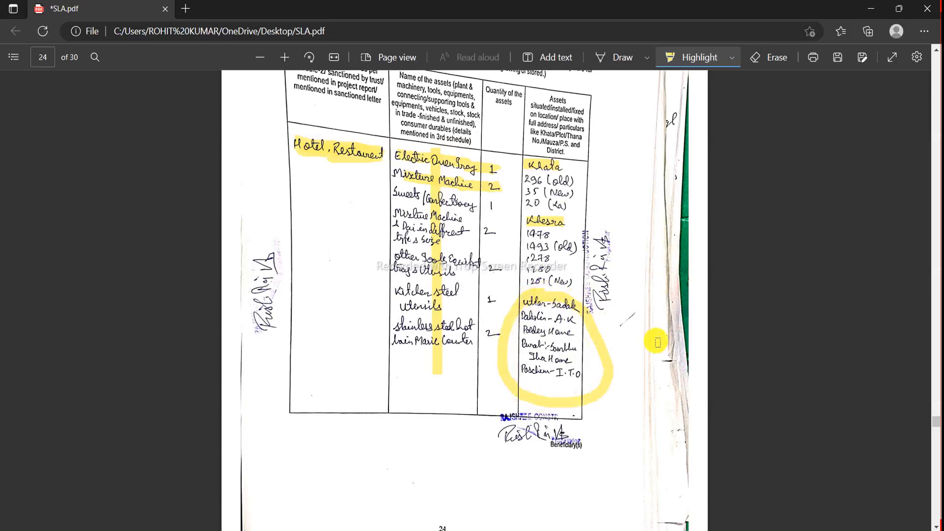
On page 25, add a yellow stroke beside the right-margin signature and circle all three signatures around the project table in red.
scroll(658, 341, down, 10)
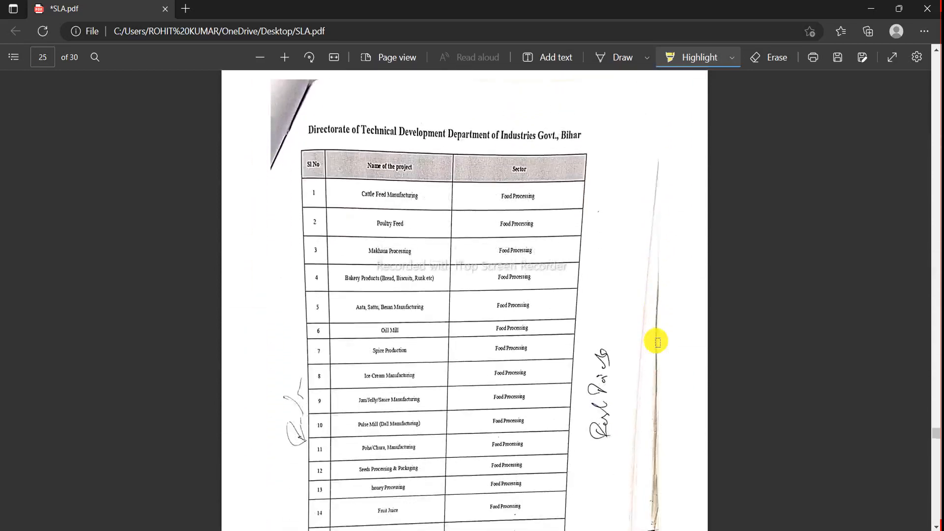
scroll(657, 342, down, 2)
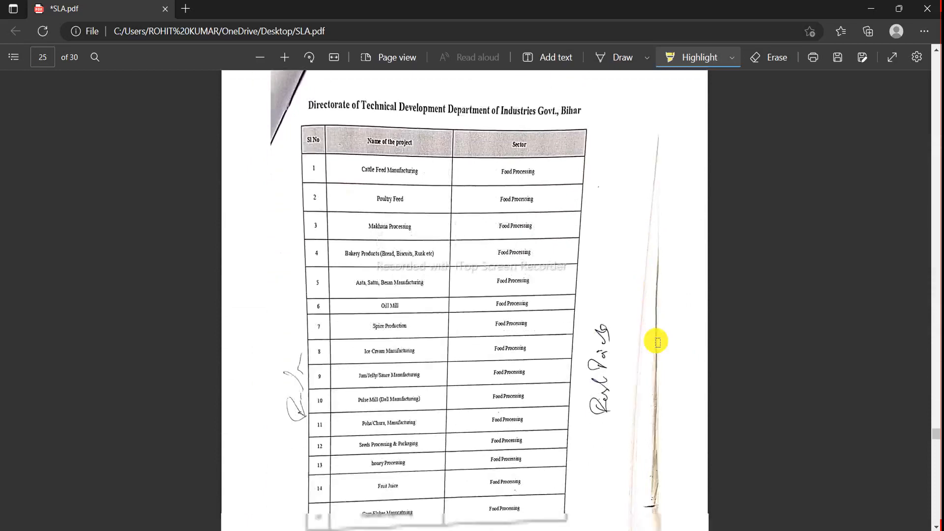
scroll(658, 342, down, 2)
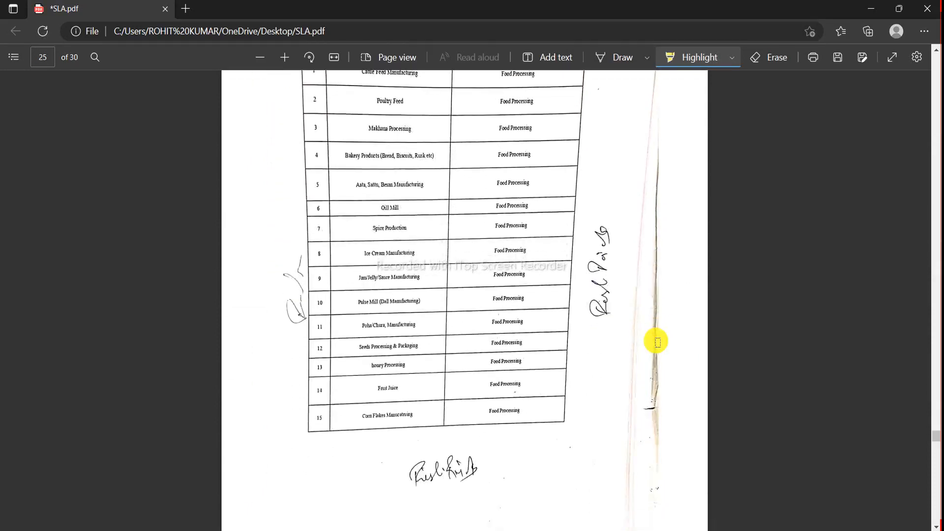
mouse_move(610, 209)
mouse_down()
mouse_move(644, 263)
mouse_move(642, 391)
mouse_up()
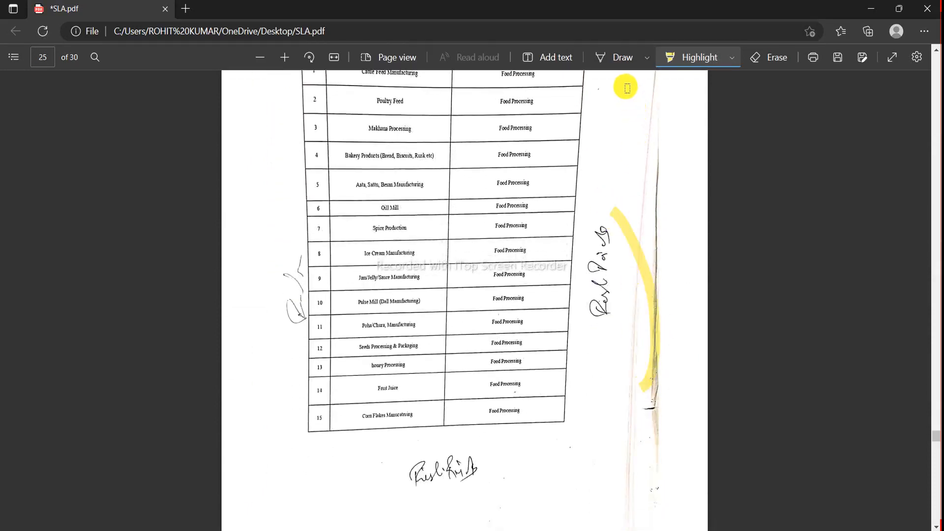
click(619, 56)
mouse_move(610, 171)
mouse_down()
mouse_move(585, 366)
mouse_move(639, 197)
mouse_up()
mouse_move(287, 222)
mouse_down()
mouse_move(341, 310)
mouse_move(272, 239)
mouse_up()
mouse_move(355, 464)
mouse_down()
mouse_move(400, 508)
mouse_move(506, 453)
mouse_move(375, 460)
mouse_move(364, 469)
mouse_up()
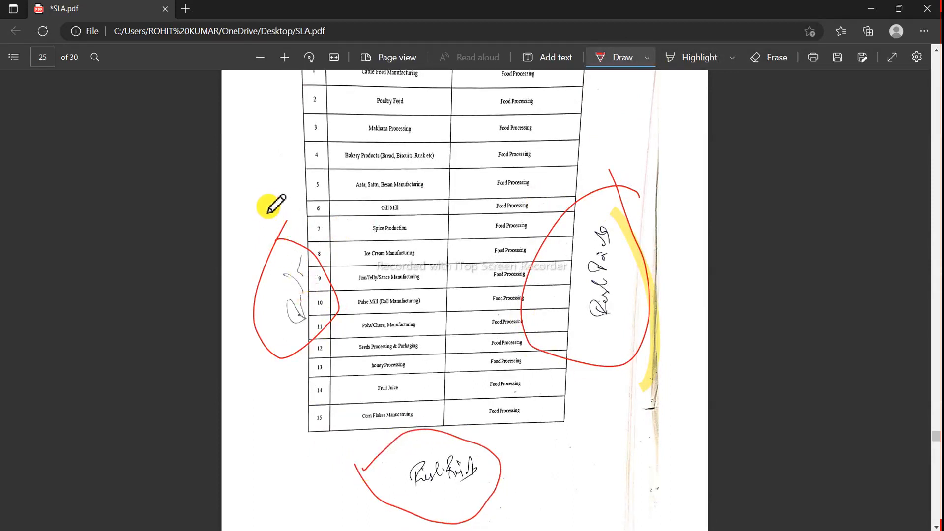
Draw red strokes beside both margin signatures on page 25 and a horizontal red line beside the signature below the table.
drag(265, 199, 259, 283)
drag(646, 147, 667, 228)
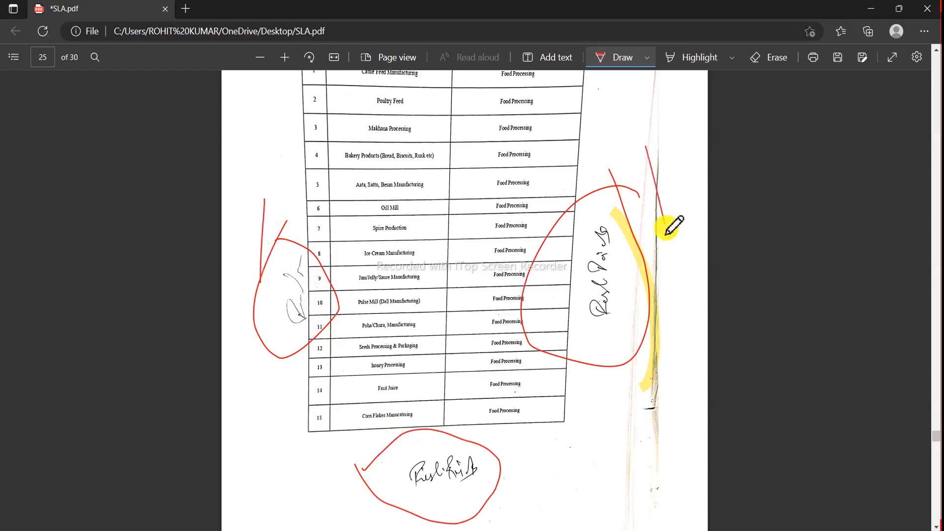
drag(552, 475, 638, 475)
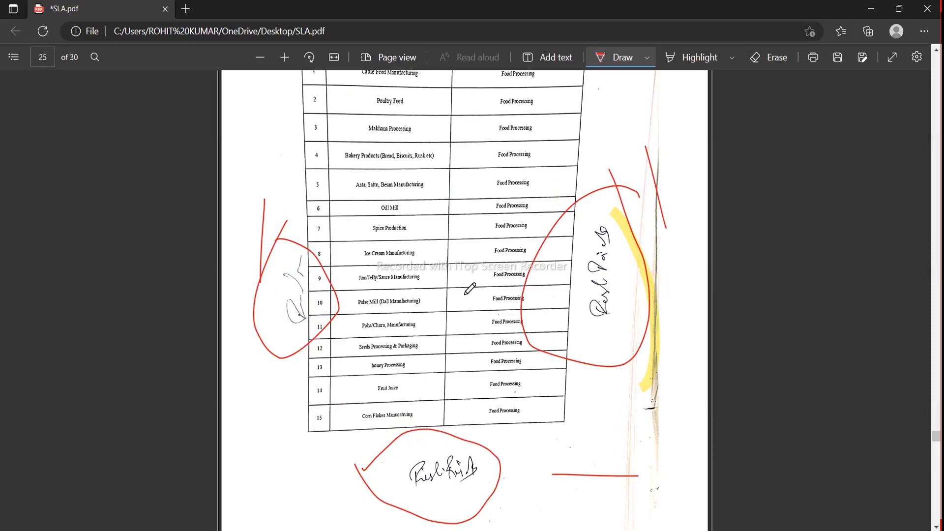
Look through the signed project lists on pages 26 to 29 and the Third and Fourth Schedules on page 30.
click(722, 56)
scroll(670, 156, down, 10)
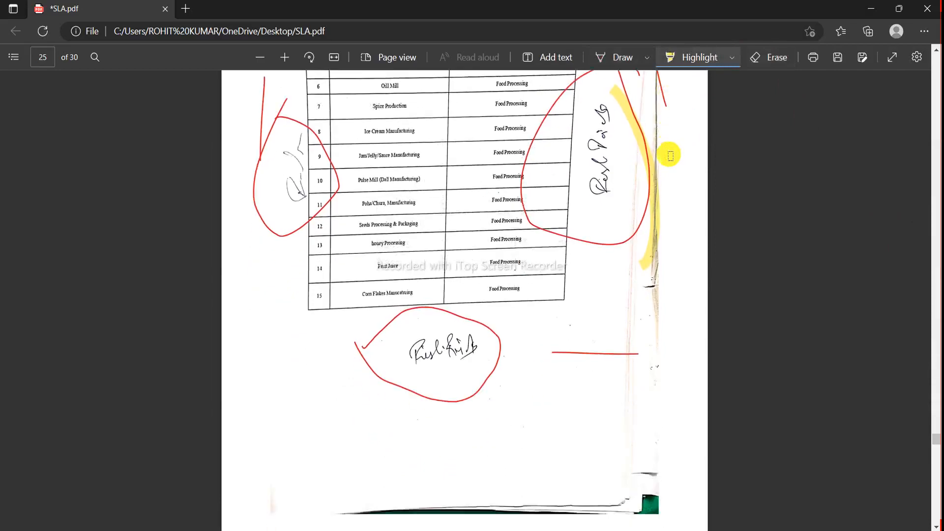
scroll(670, 155, down, 9)
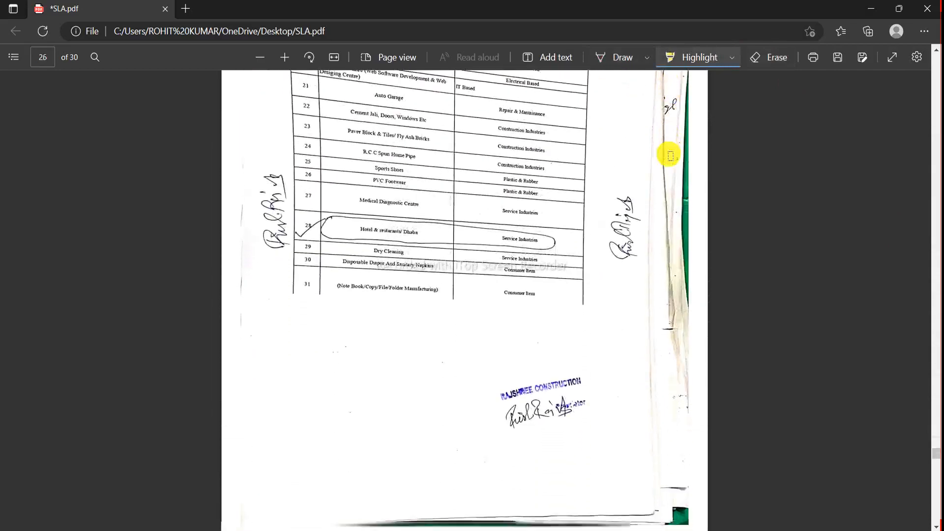
scroll(670, 155, down, 10)
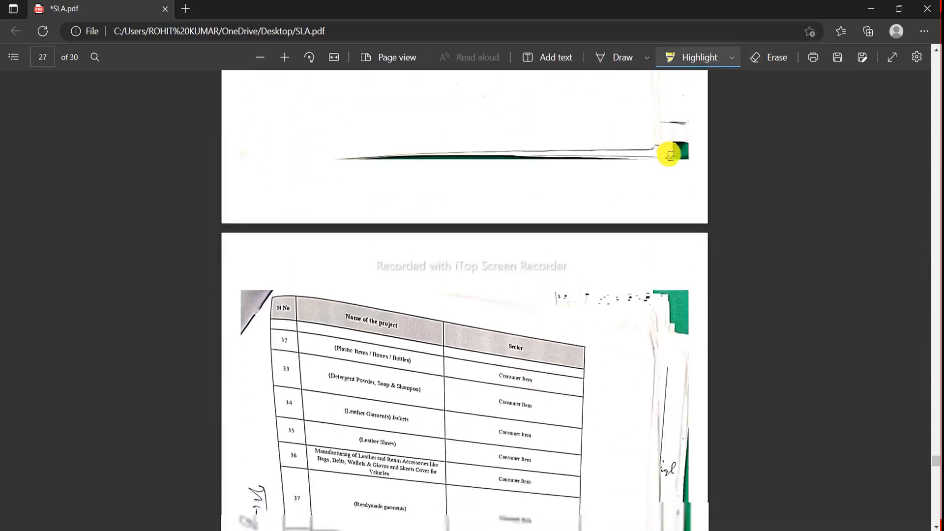
scroll(670, 156, down, 10)
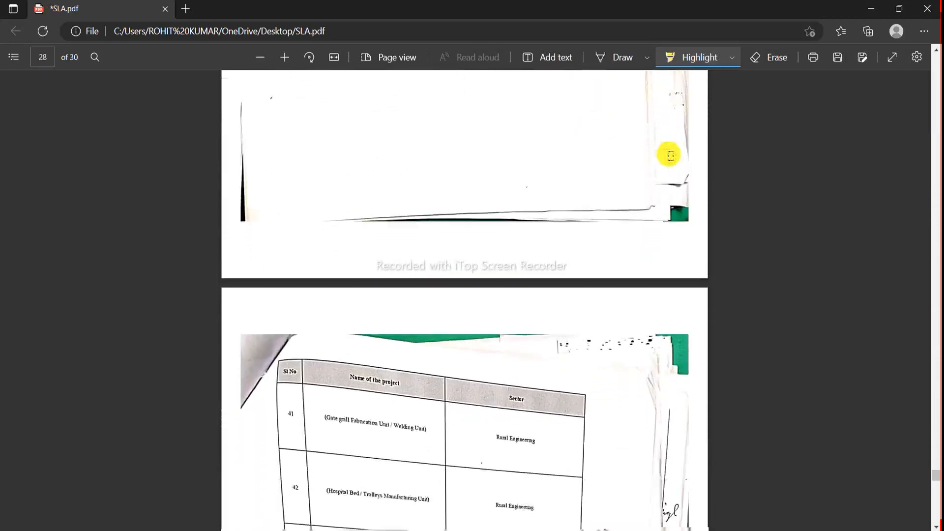
scroll(670, 155, down, 10)
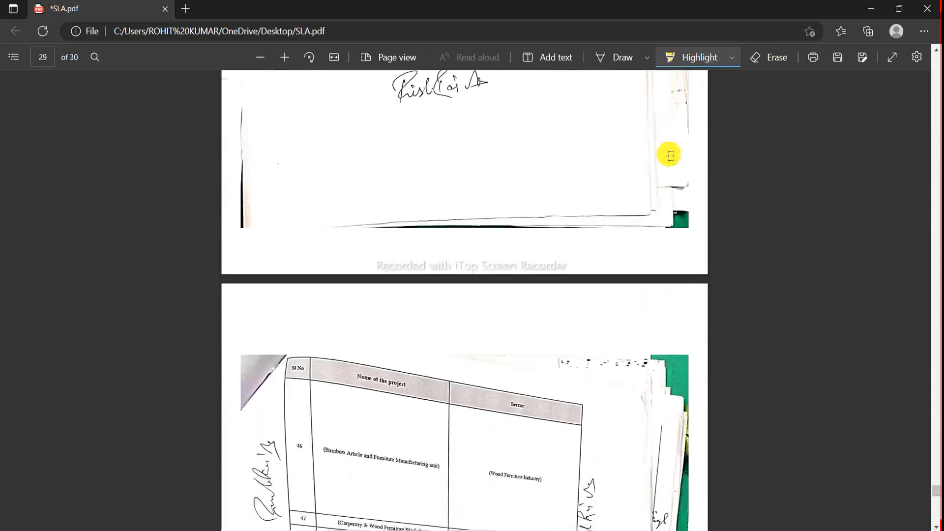
scroll(670, 155, down, 10)
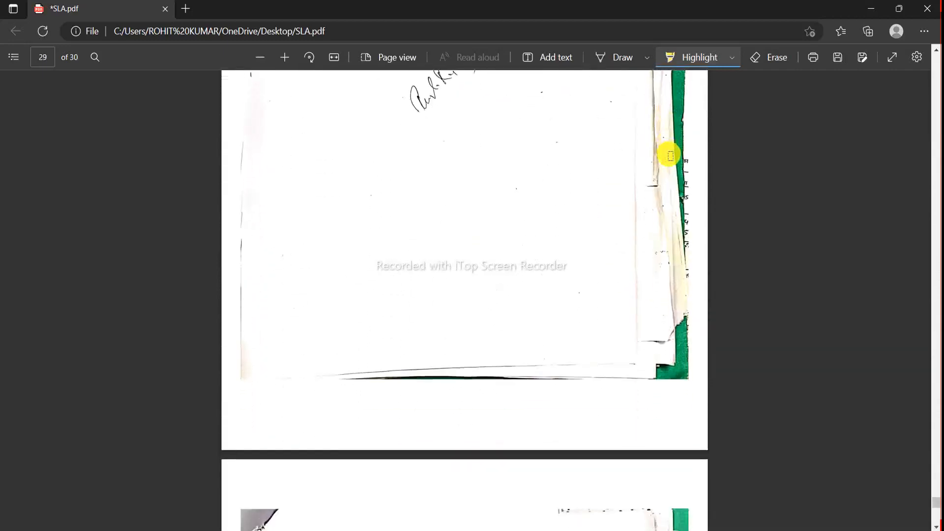
scroll(670, 155, down, 6)
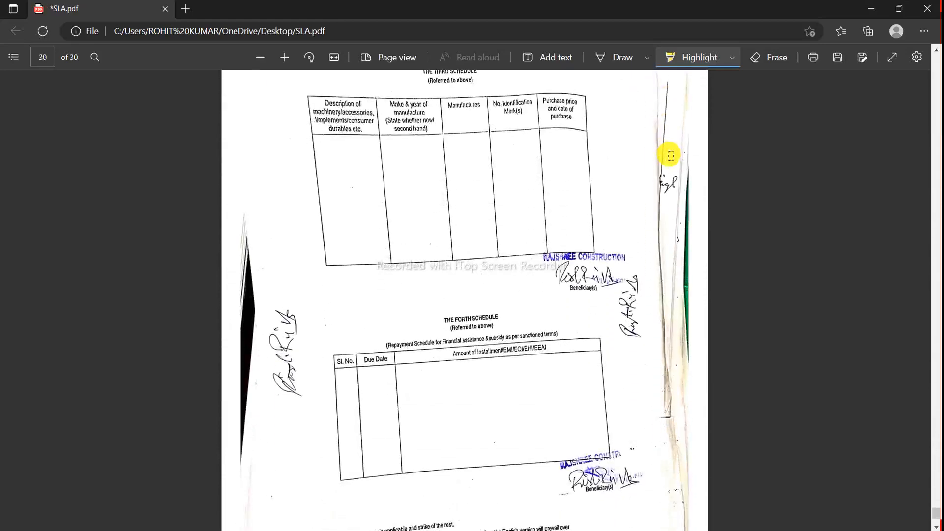
scroll(670, 156, down, 1)
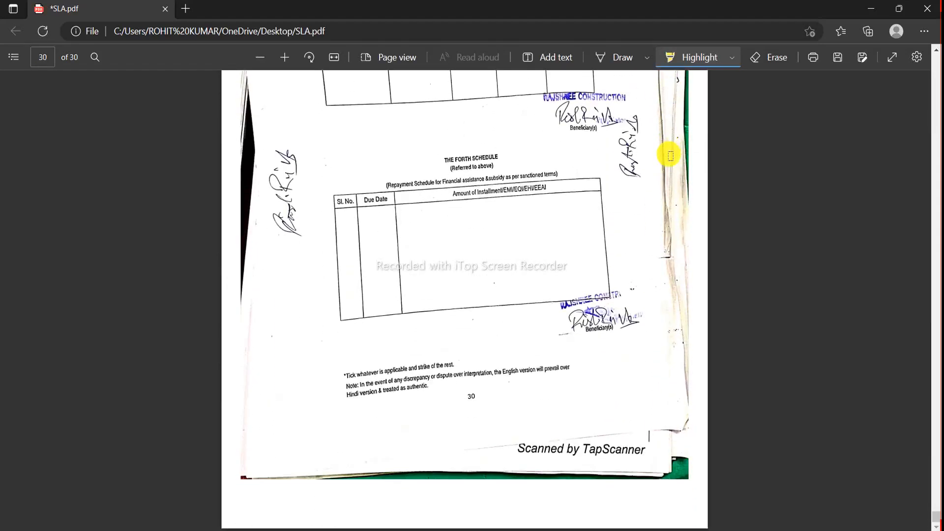
Mark the Third Schedule's empty columns on page 30 with a yellow vertical stroke in the description column and red vertical lines in the other four.
scroll(670, 156, up, 7)
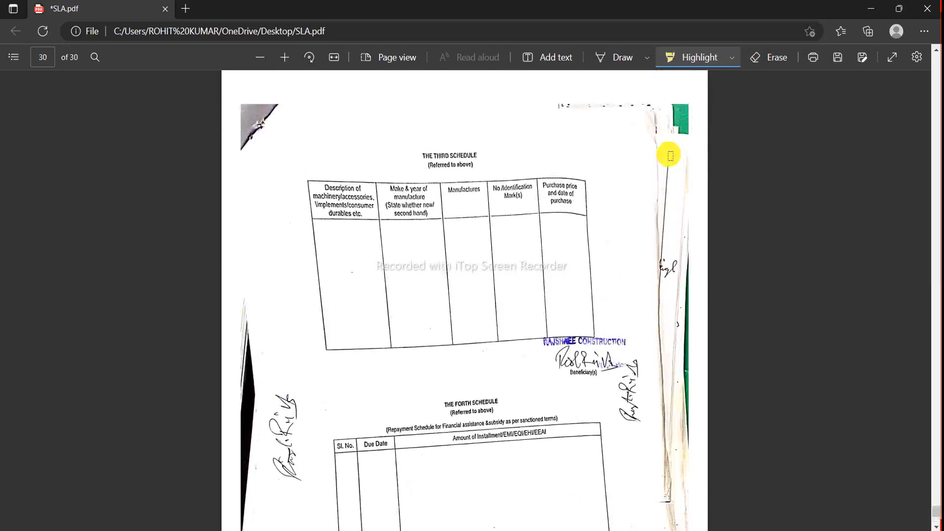
scroll(670, 155, down, 2)
scroll(670, 156, down, 1)
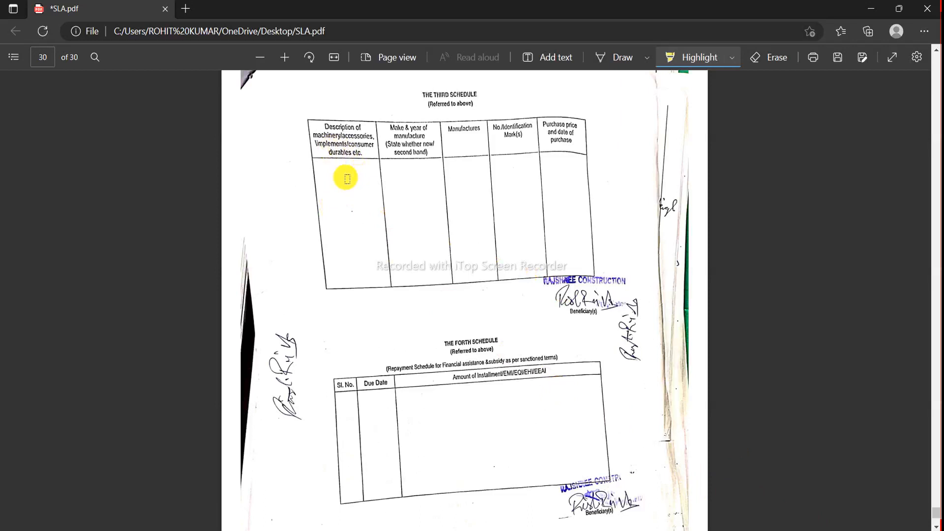
drag(351, 180, 358, 241)
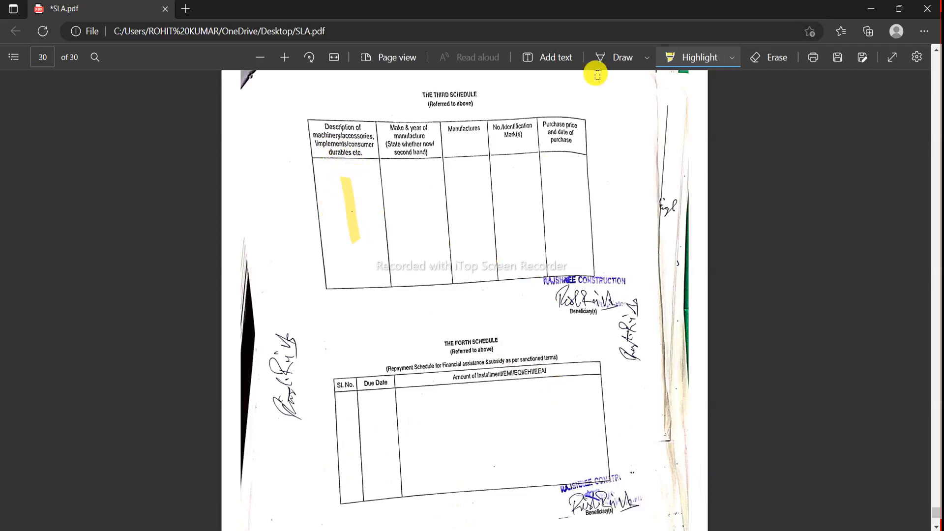
click(611, 63)
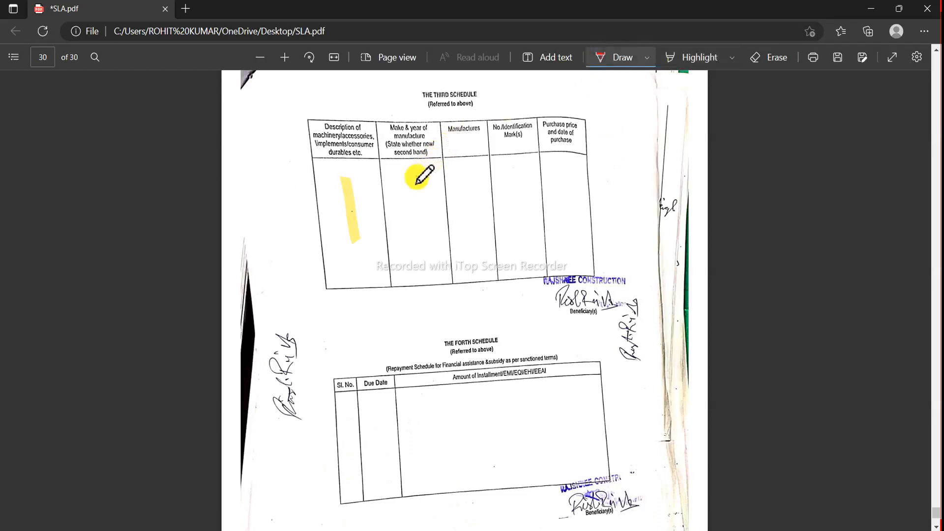
drag(417, 177, 422, 237)
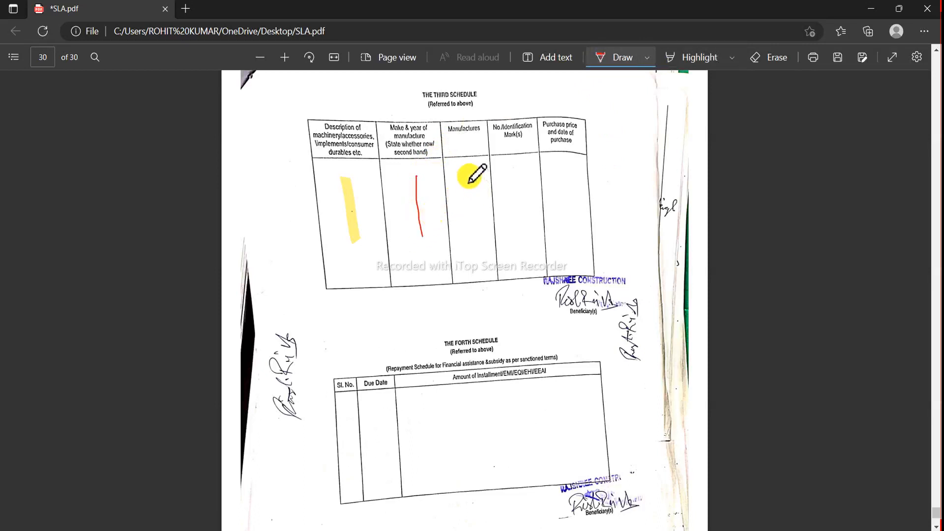
drag(470, 176, 474, 232)
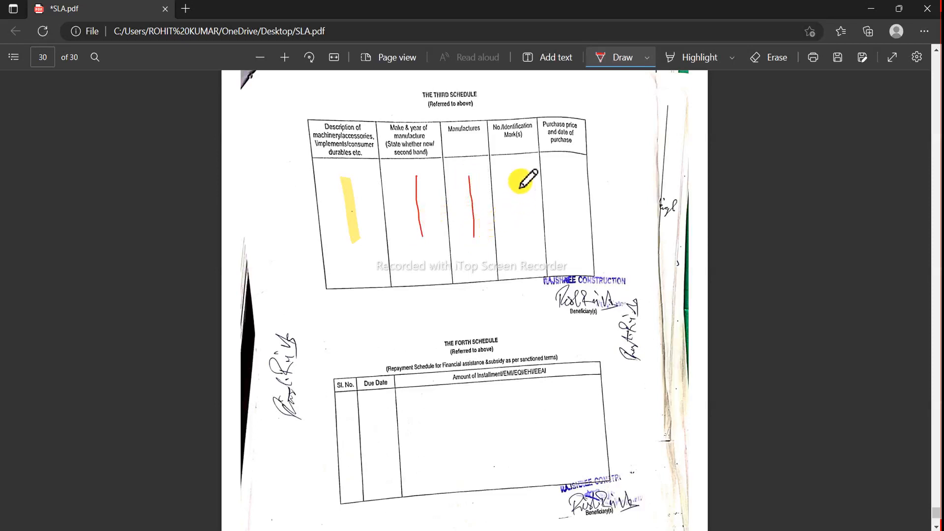
drag(520, 181, 520, 235)
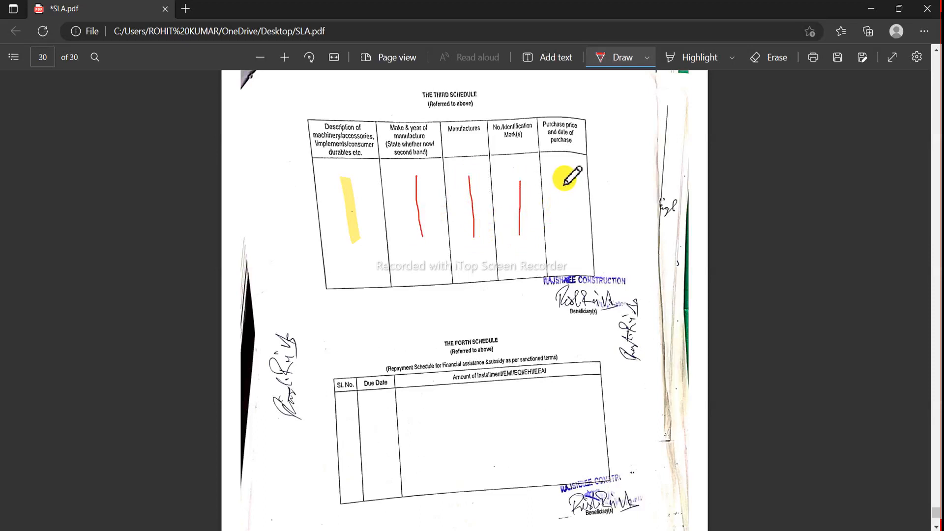
drag(564, 179, 571, 238)
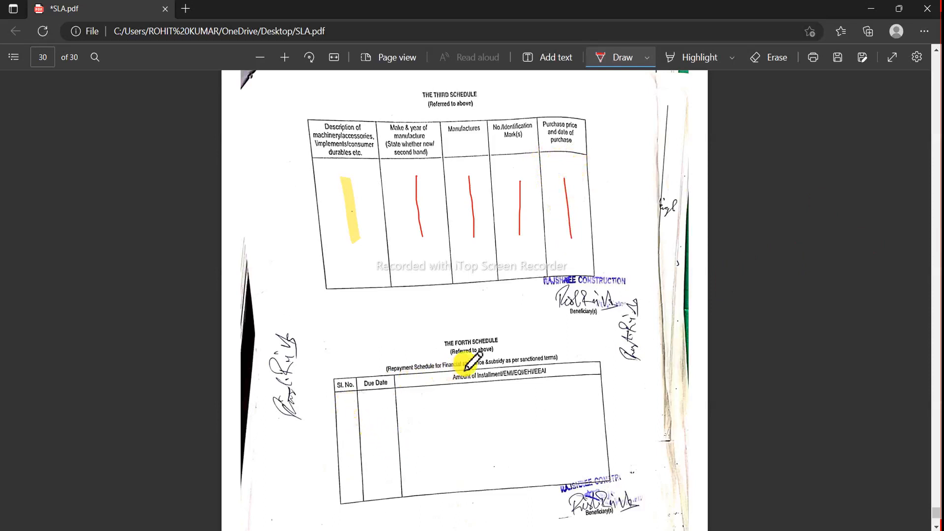
On page 30, circle the Fourth Schedule heading and loop around both schedule tables in red, and circle the page number with the yellow highlighter.
mouse_move(488, 313)
mouse_down()
mouse_move(439, 373)
mouse_move(514, 322)
mouse_move(446, 336)
mouse_up()
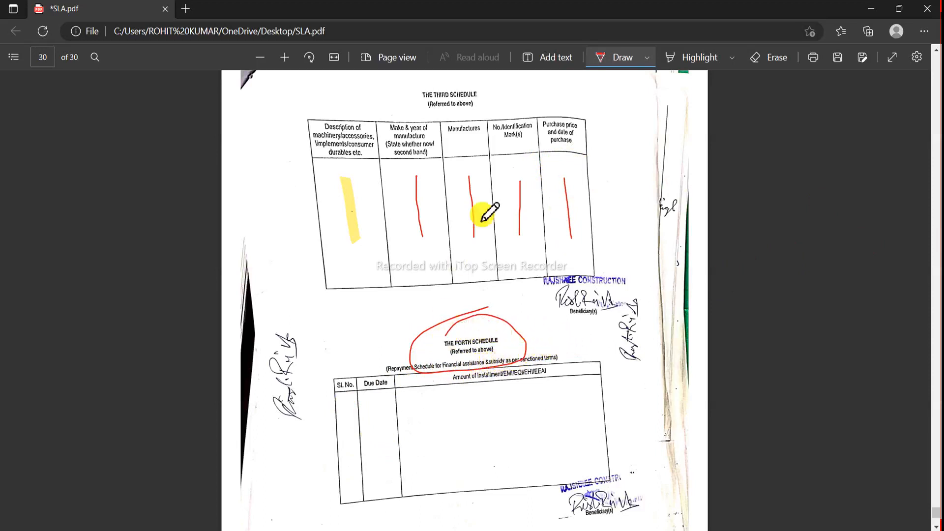
mouse_move(309, 94)
mouse_down()
mouse_move(274, 317)
mouse_move(326, 492)
mouse_move(441, 457)
mouse_move(674, 280)
mouse_move(544, 91)
mouse_move(297, 103)
mouse_up()
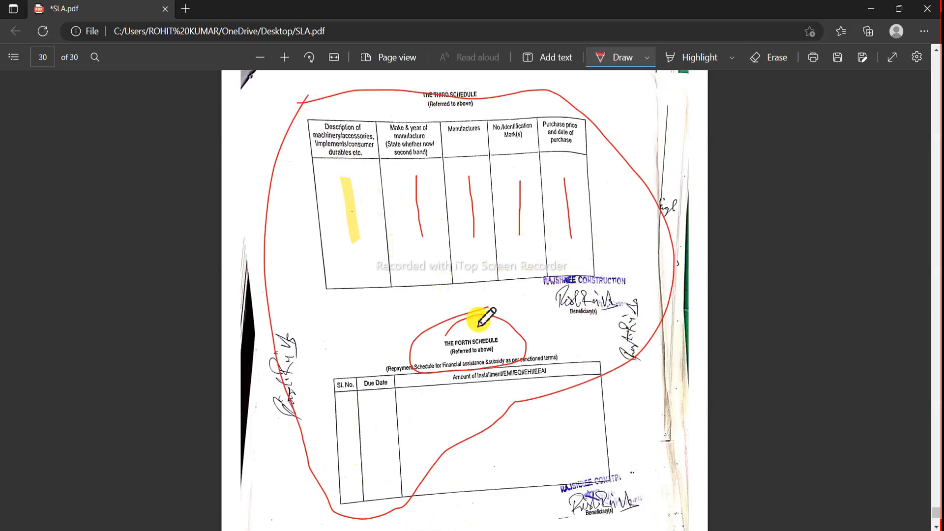
click(699, 57)
scroll(592, 132, down, 4)
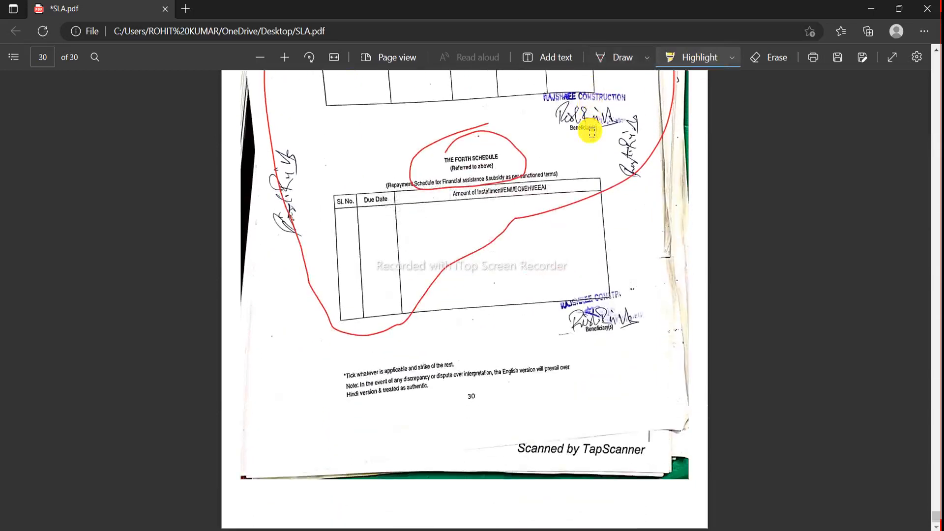
mouse_move(483, 368)
mouse_down()
mouse_move(527, 425)
mouse_move(472, 368)
mouse_up()
Look back through the marked agreement from page 30 to the start of the hypothecation agreement on page 17.
scroll(561, 312, up, 20)
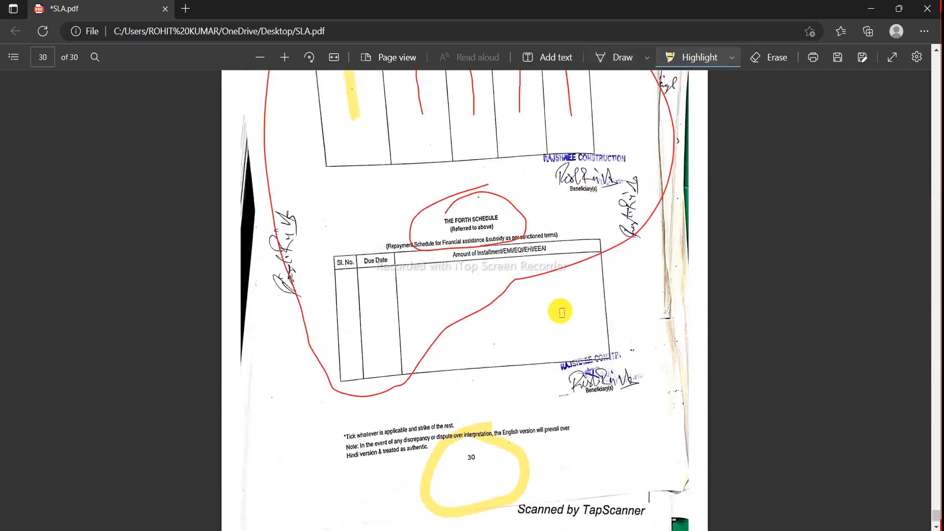
scroll(562, 313, up, 10)
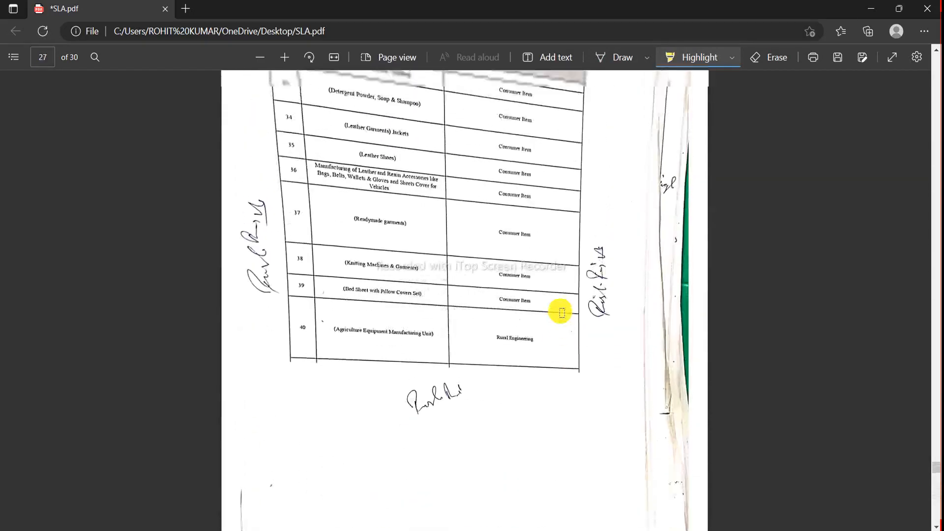
scroll(562, 312, up, 6)
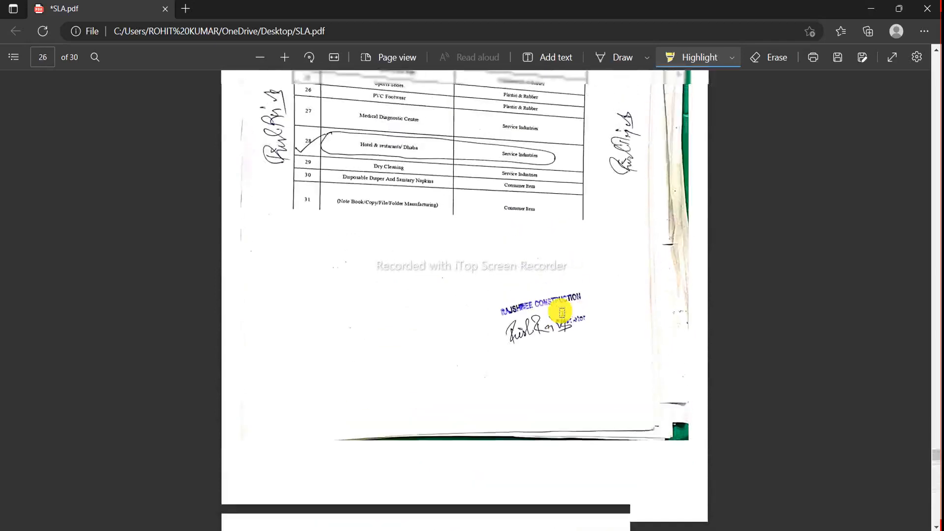
scroll(562, 312, up, 10)
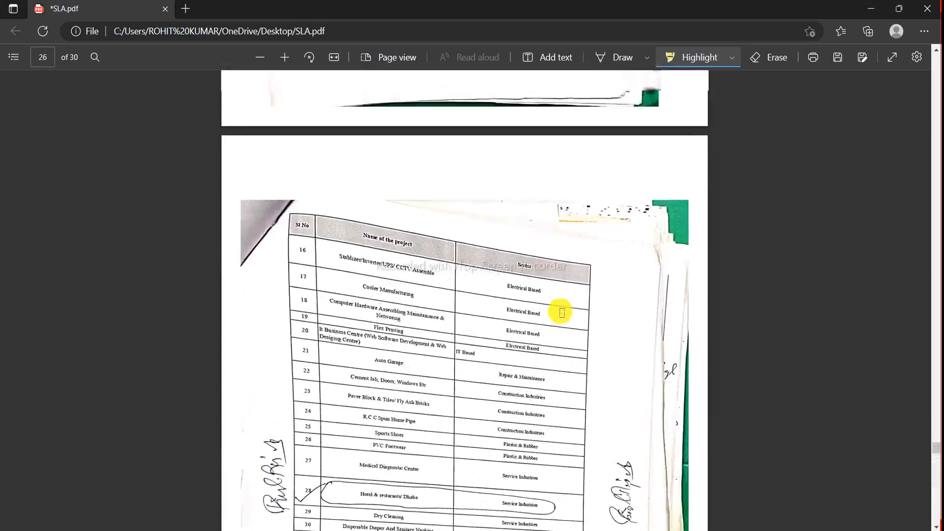
scroll(561, 312, up, 20)
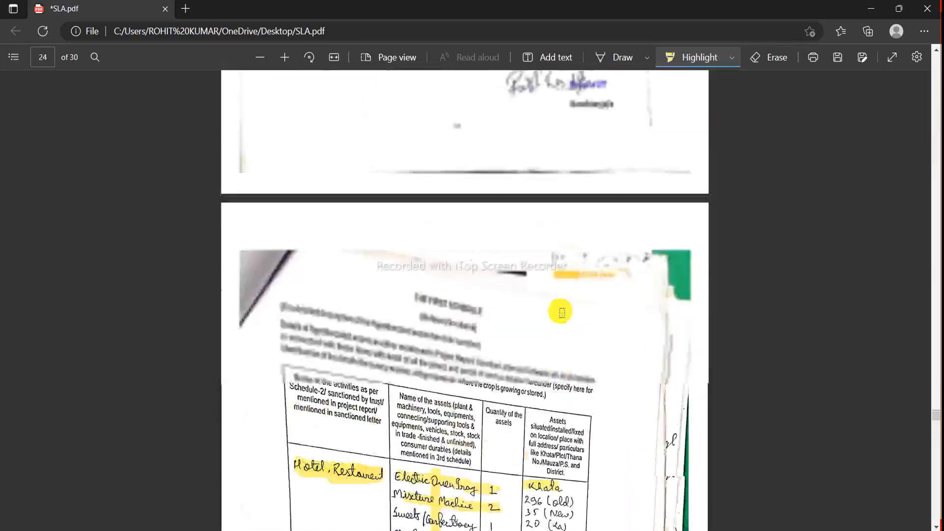
scroll(562, 313, up, 15)
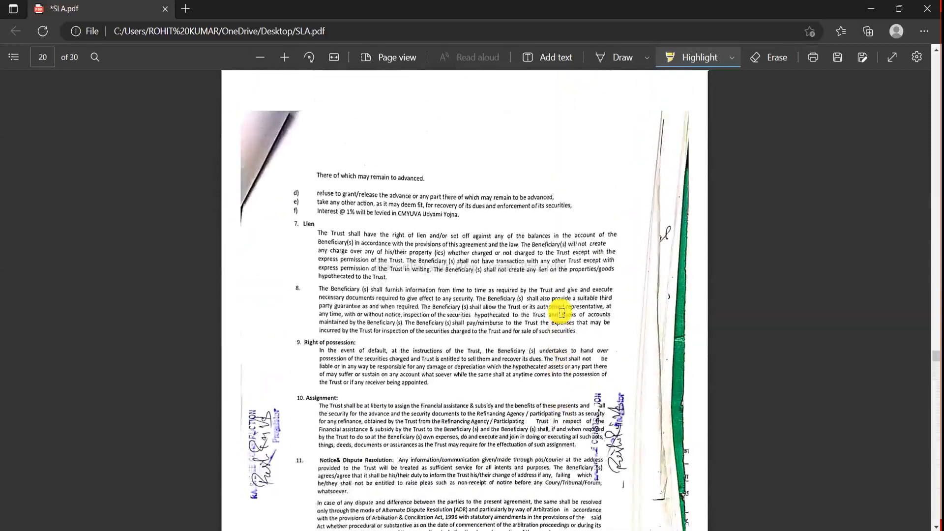
scroll(561, 312, up, 1)
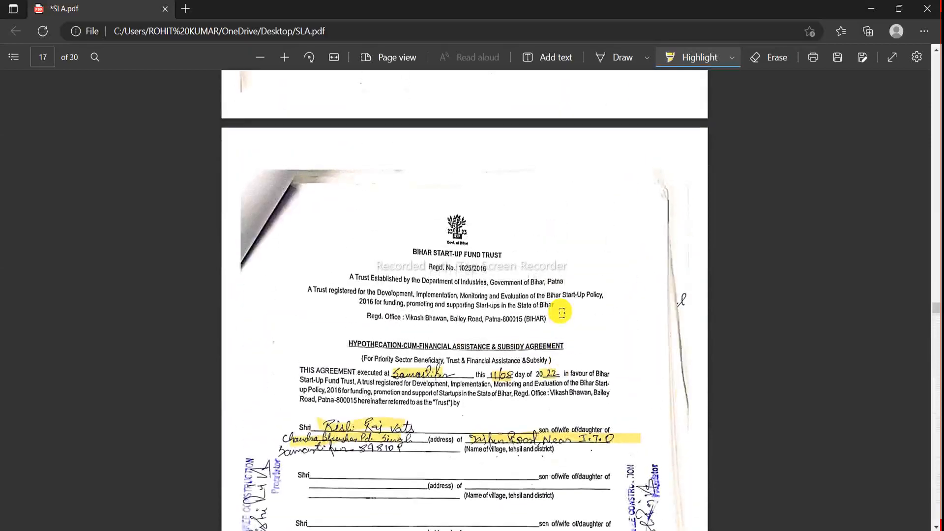